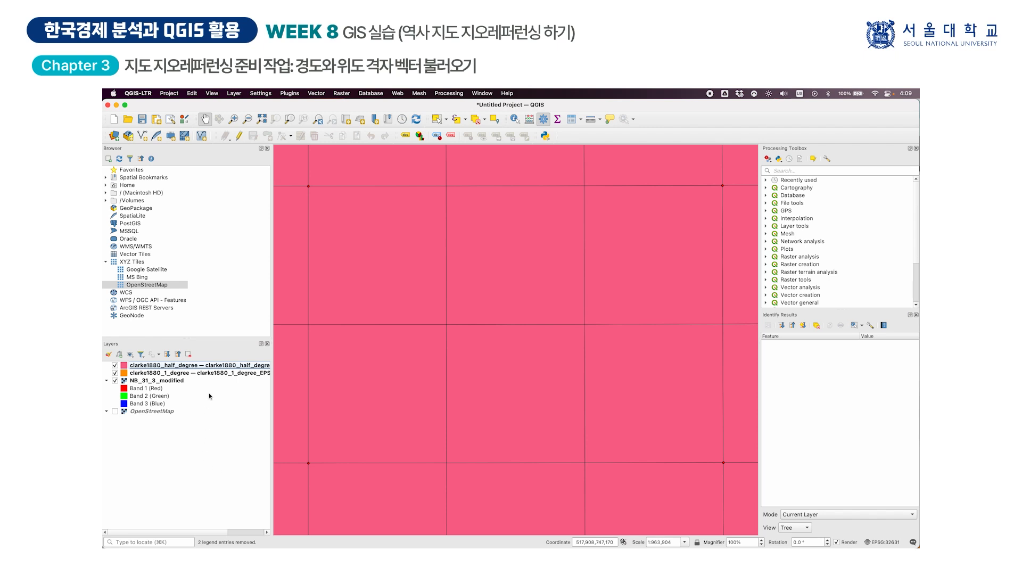
# Step: Style the clarke1880_1_degree layer with the outline blue symbol preset
pyautogui.click(213, 374)
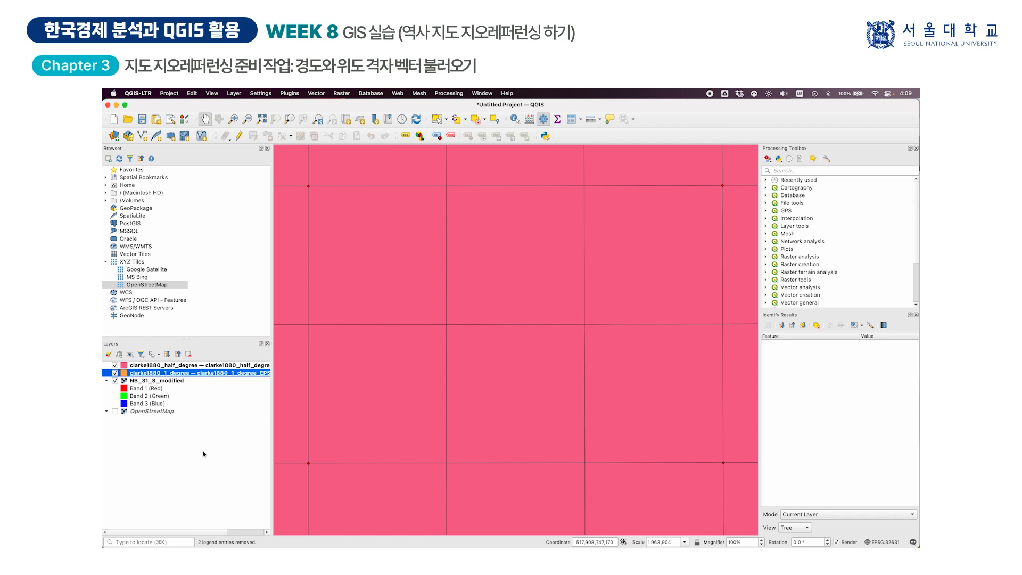
pyautogui.rightClick(208, 375)
pyautogui.click(234, 370)
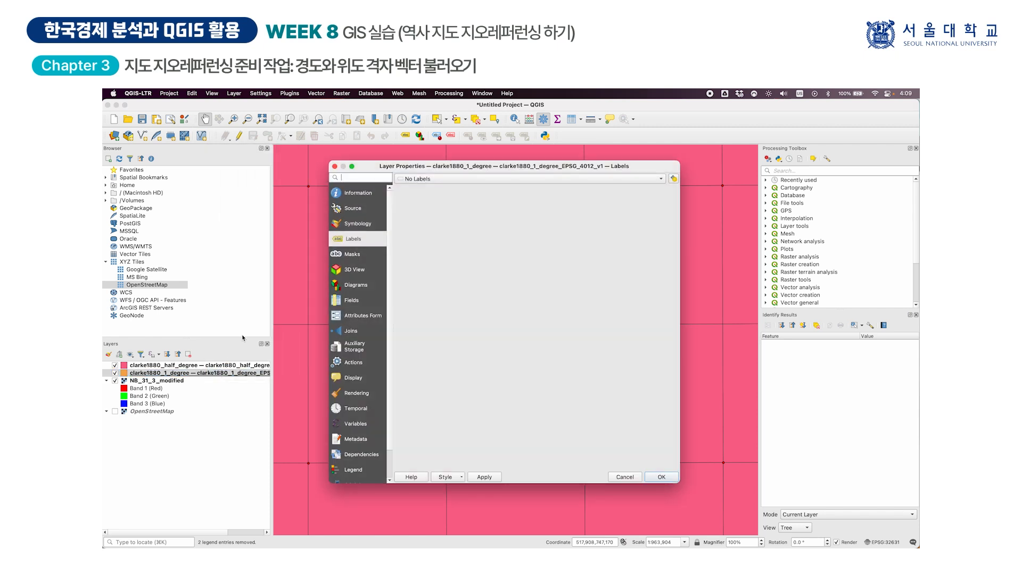
pyautogui.click(356, 224)
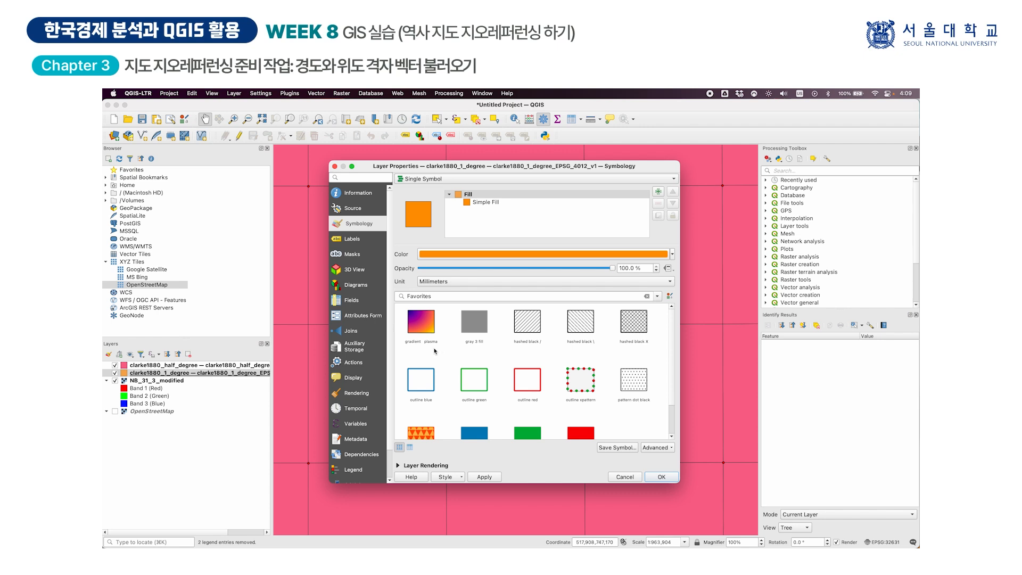
pyautogui.click(429, 382)
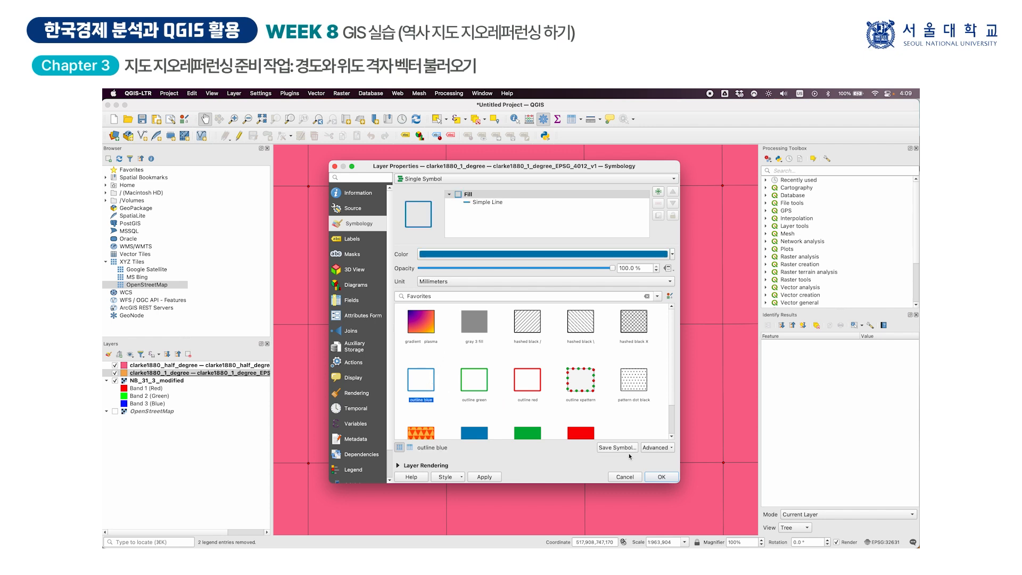
pyautogui.click(659, 477)
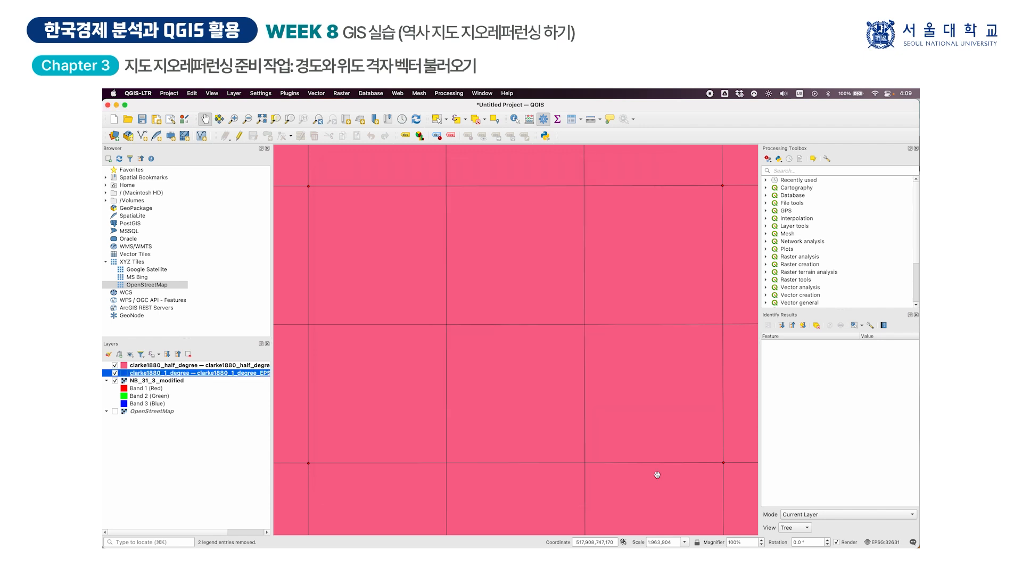
# Step: Style the clarke1880_half_degree layer with the outline green symbol preset
pyautogui.click(238, 366)
pyautogui.doubleClick(238, 368)
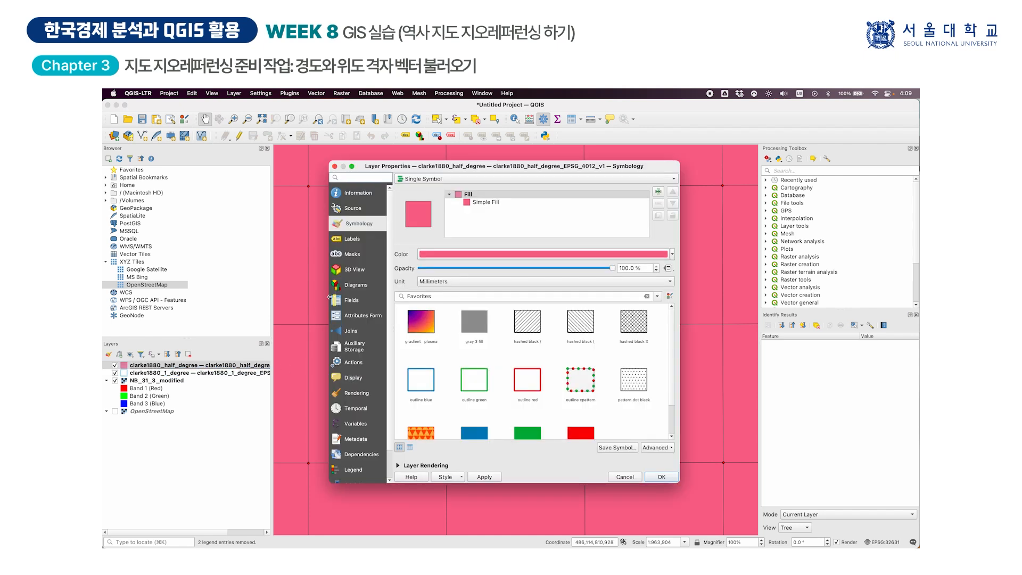
pyautogui.click(469, 374)
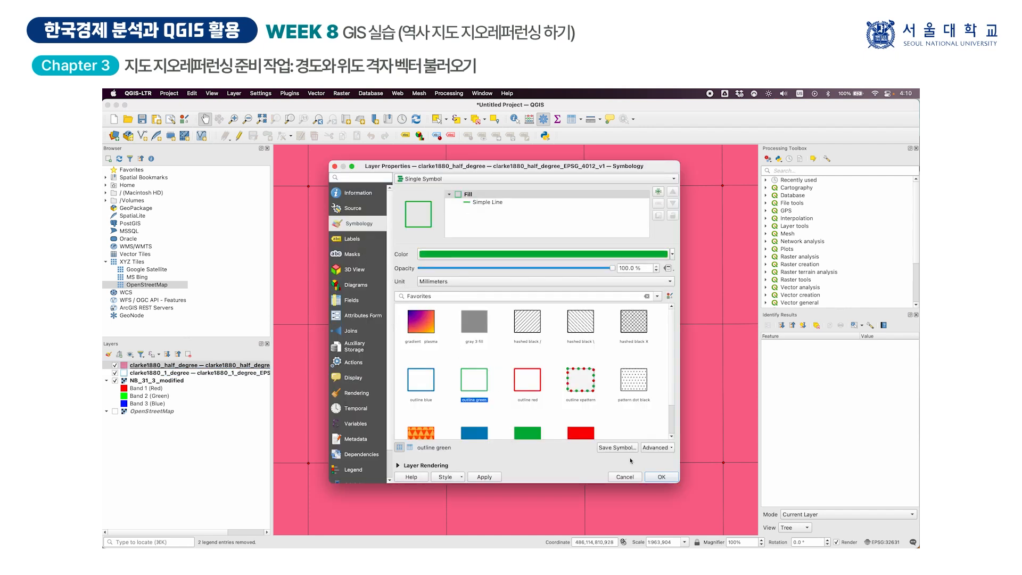
pyautogui.click(661, 477)
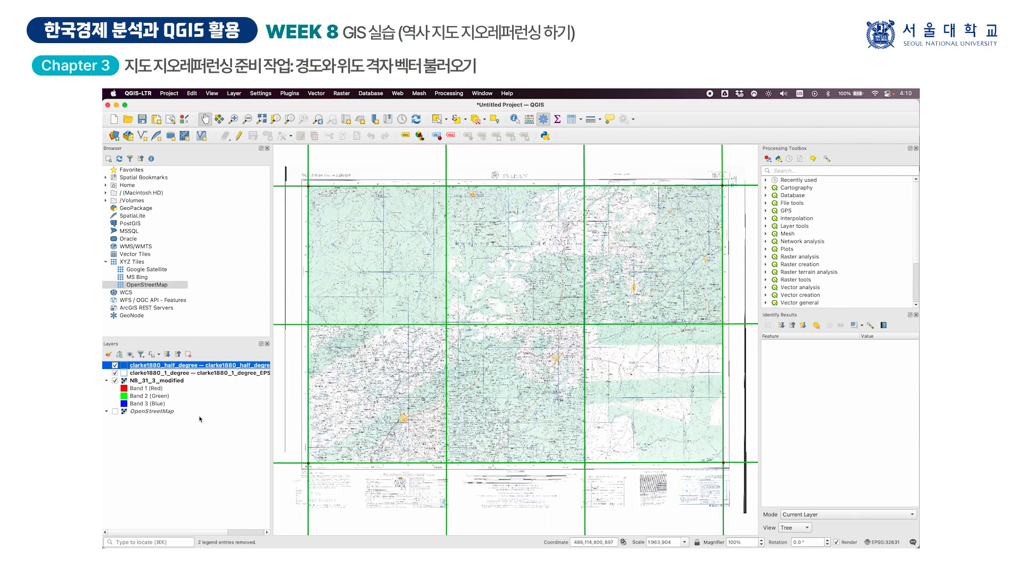
# Step: Set the stroke width of the clarke1880_half_degree layer's simple line outline to 0.5 mm
pyautogui.doubleClick(189, 366)
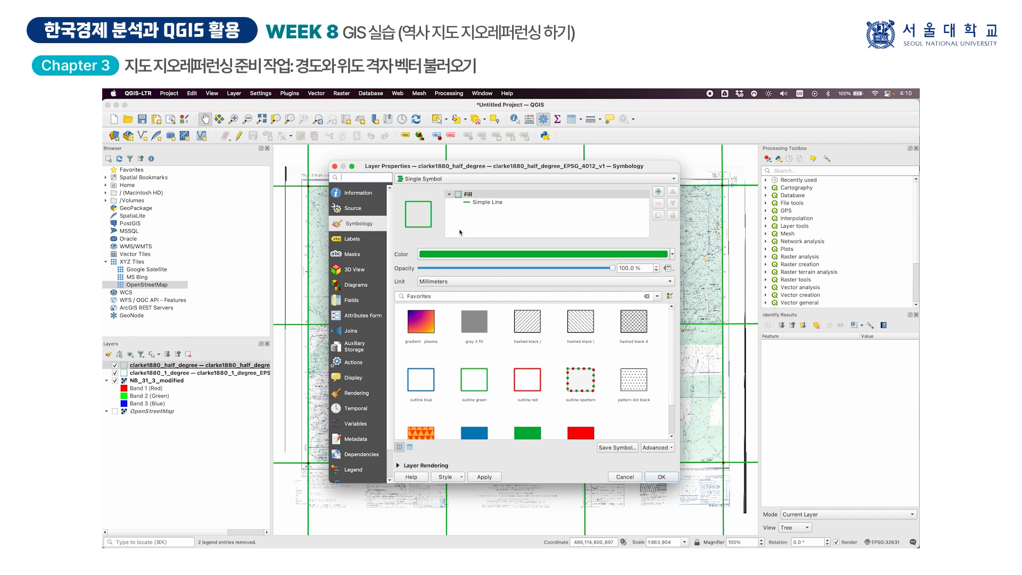
pyautogui.click(483, 203)
pyautogui.moveTo(485, 284); pyautogui.dragTo(438, 287)
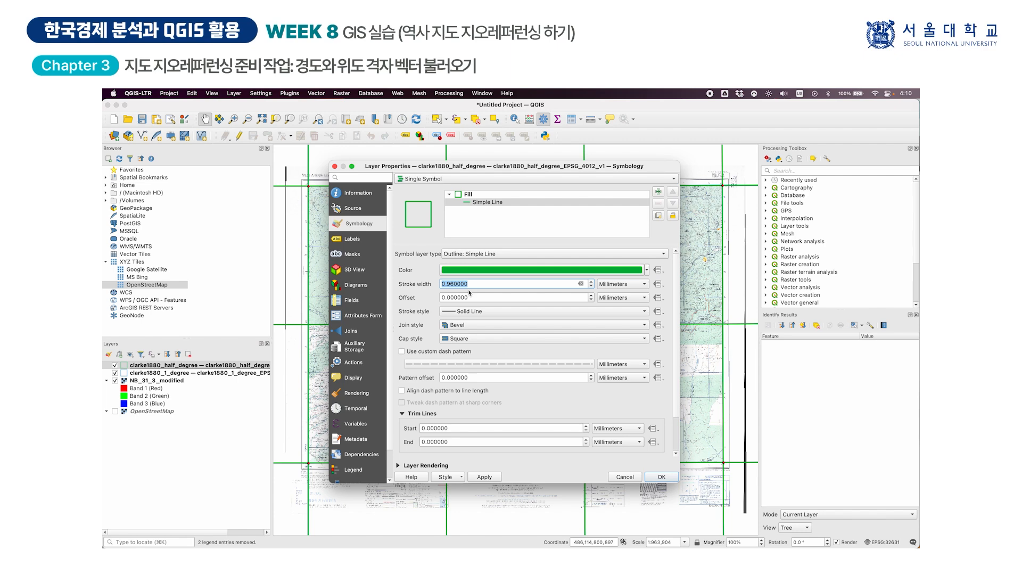
pyautogui.write('0.5')
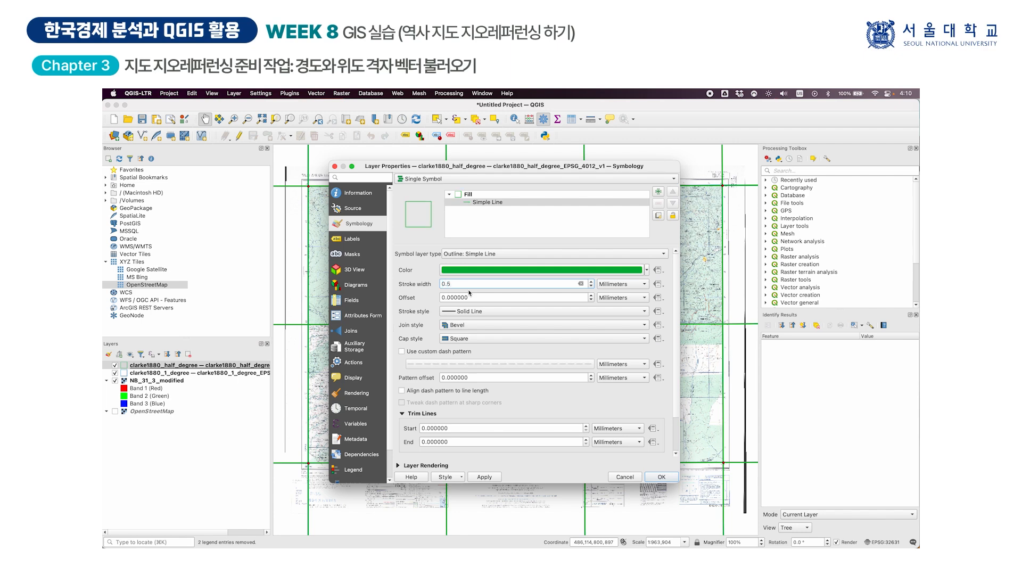
pyautogui.click(660, 477)
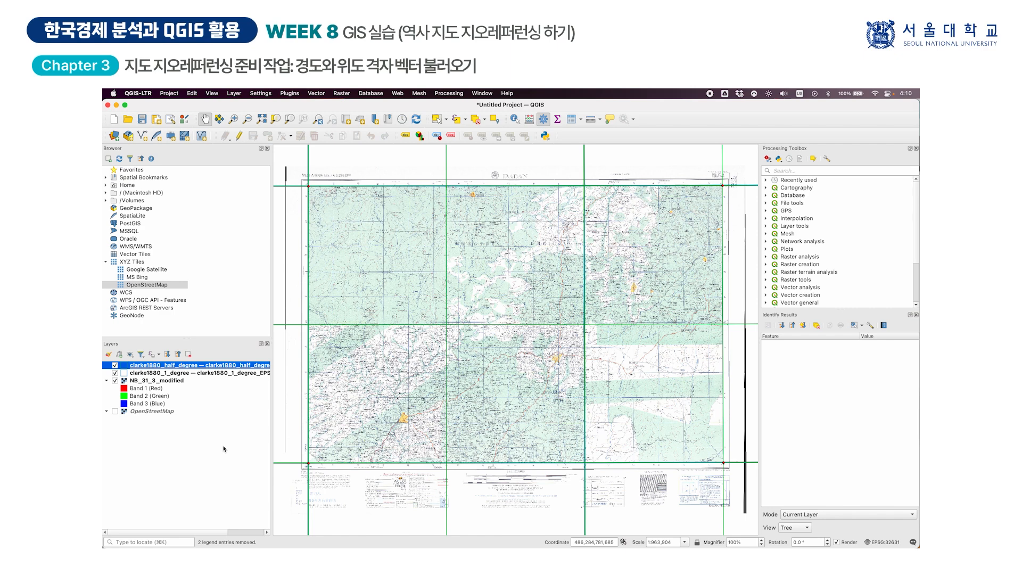
# Step: Move the clarke1880_1_degree layer above clarke1880_half_degree in the layer order
pyautogui.scroll(-2, 478, 368)
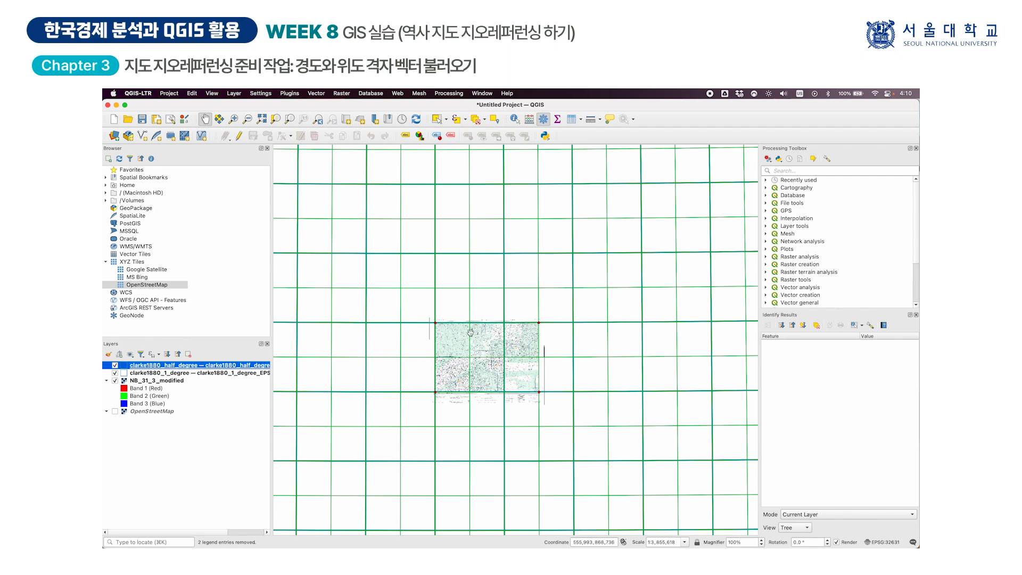
pyautogui.scroll(1, 469, 333)
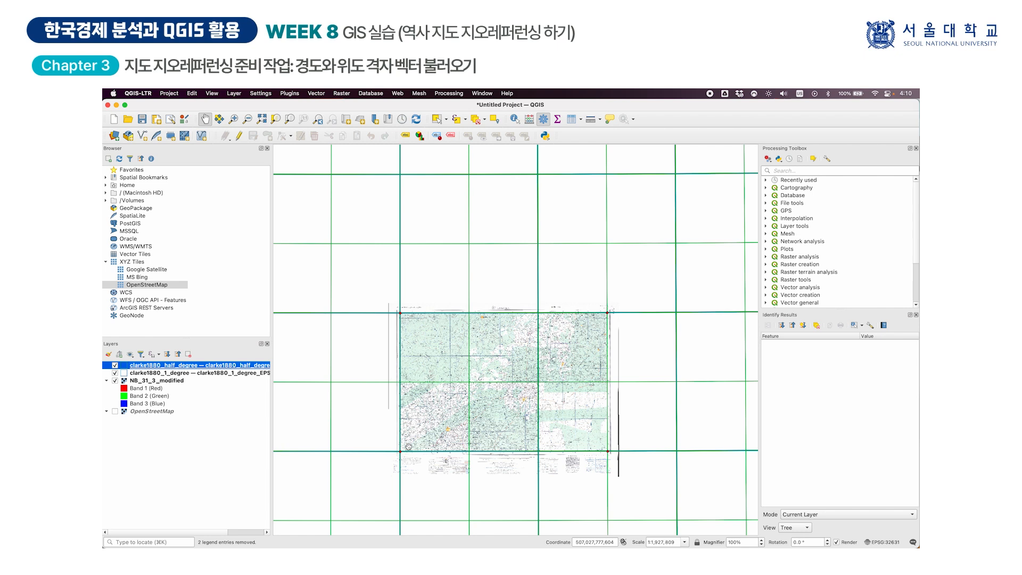
pyautogui.click(179, 375)
pyautogui.moveTo(179, 376); pyautogui.dragTo(180, 365)
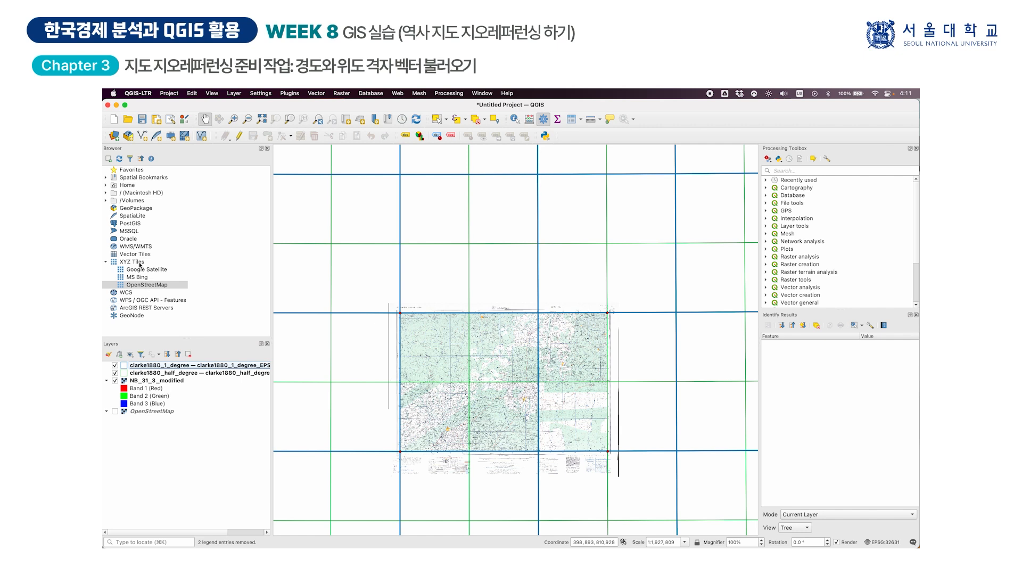
# Step: Toggle the OpenStreetMap basemap's visibility and leave it shown beneath the degree grids and the scanned map
pyautogui.click(144, 286)
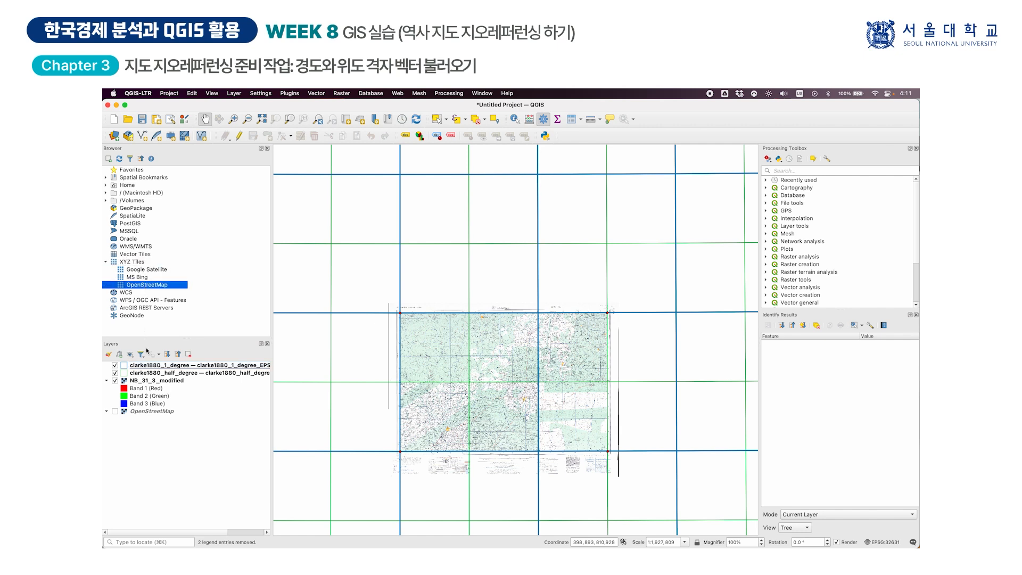
pyautogui.click(152, 412)
pyautogui.click(115, 411)
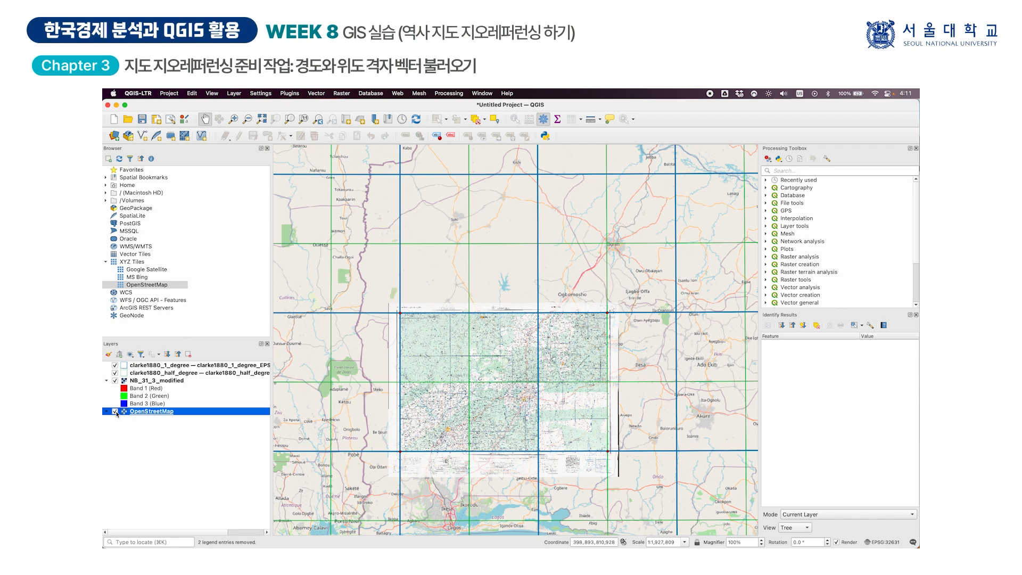
pyautogui.click(115, 412)
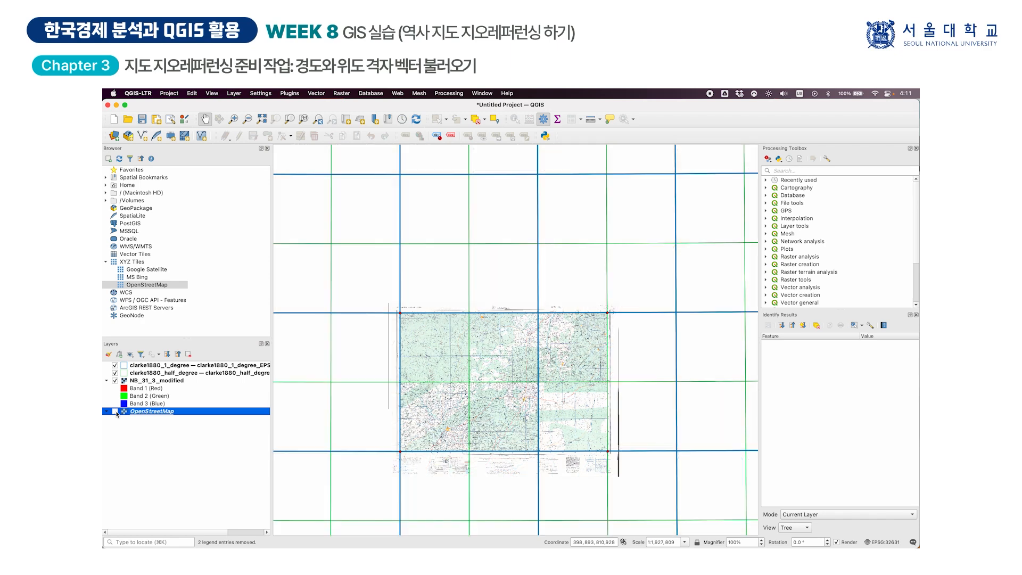
pyautogui.click(115, 411)
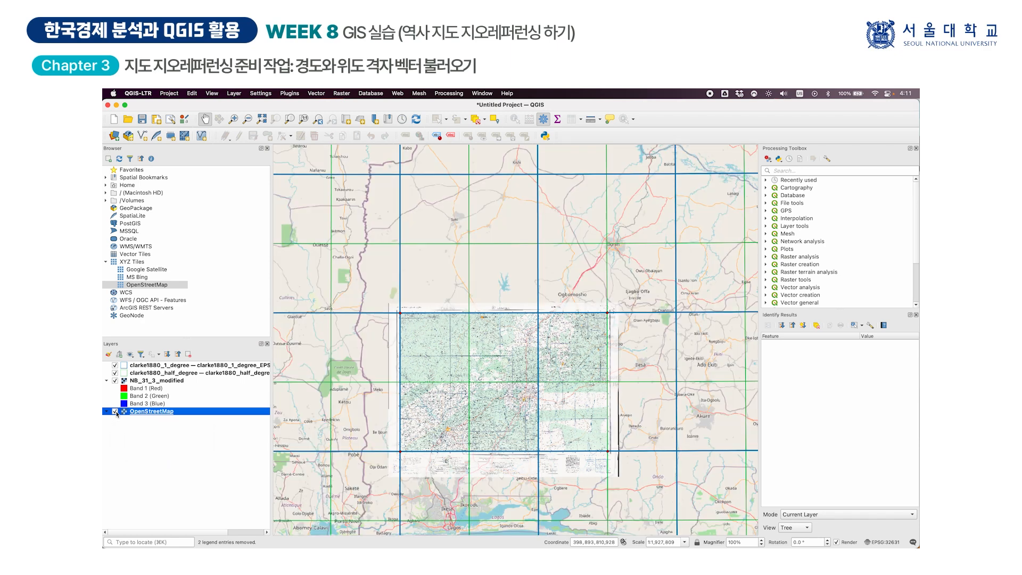
# Step: Examine how the degree grids cover the region around the scanned map at several scales, and hide the OpenStreetMap layer
pyautogui.moveTo(428, 437); pyautogui.dragTo(433, 332)
pyautogui.scroll(-1, 502, 323)
pyautogui.scroll(-2, 434, 332)
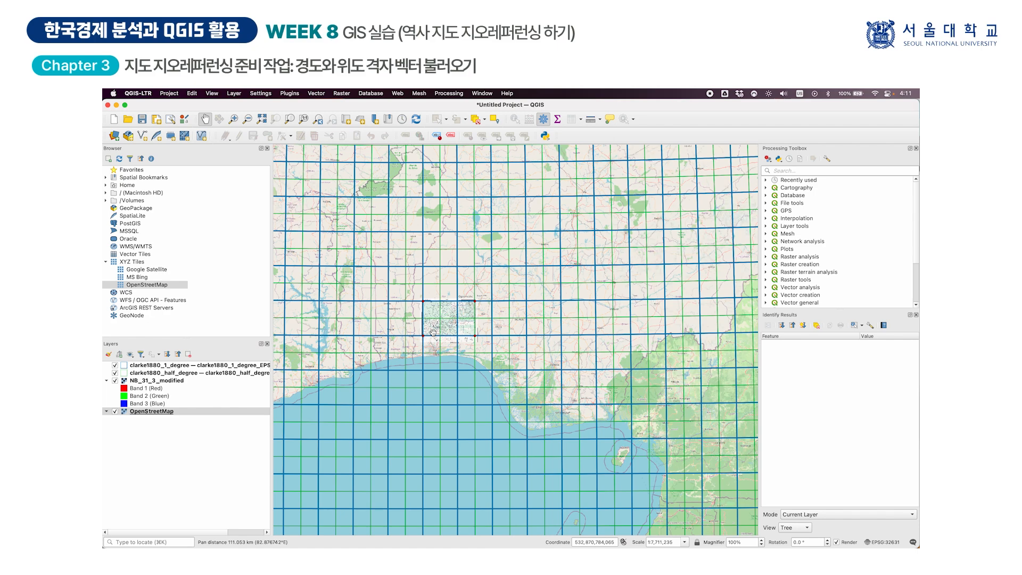
pyautogui.scroll(-1, 455, 333)
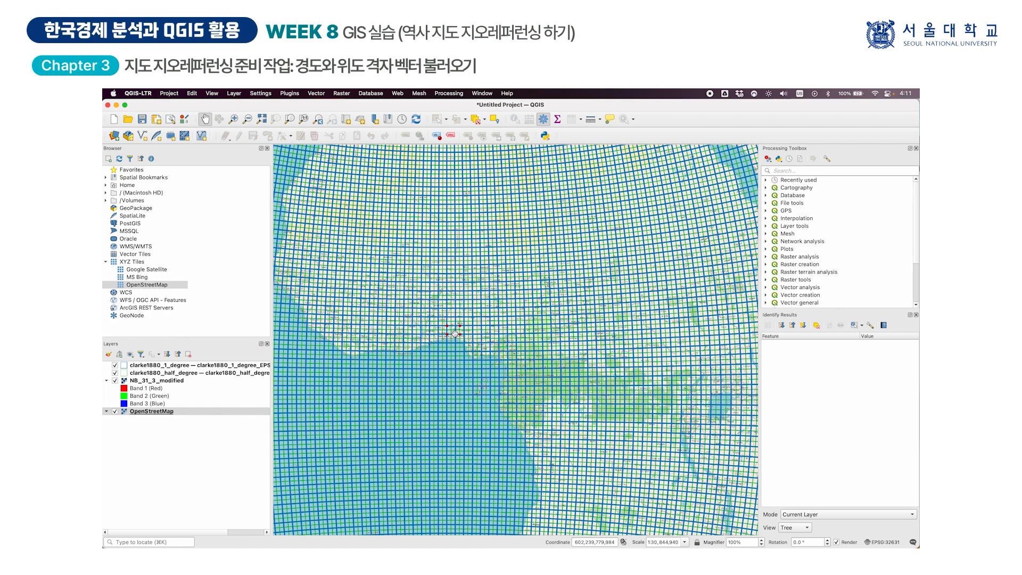
pyautogui.scroll(2, 479, 322)
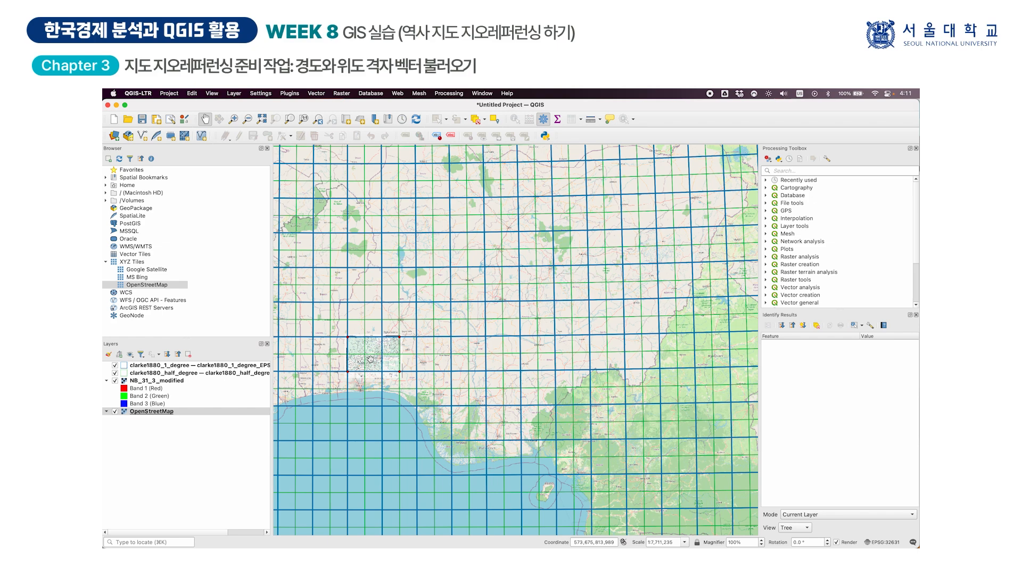
pyautogui.moveTo(365, 361); pyautogui.dragTo(470, 356)
pyautogui.scroll(1, 469, 355)
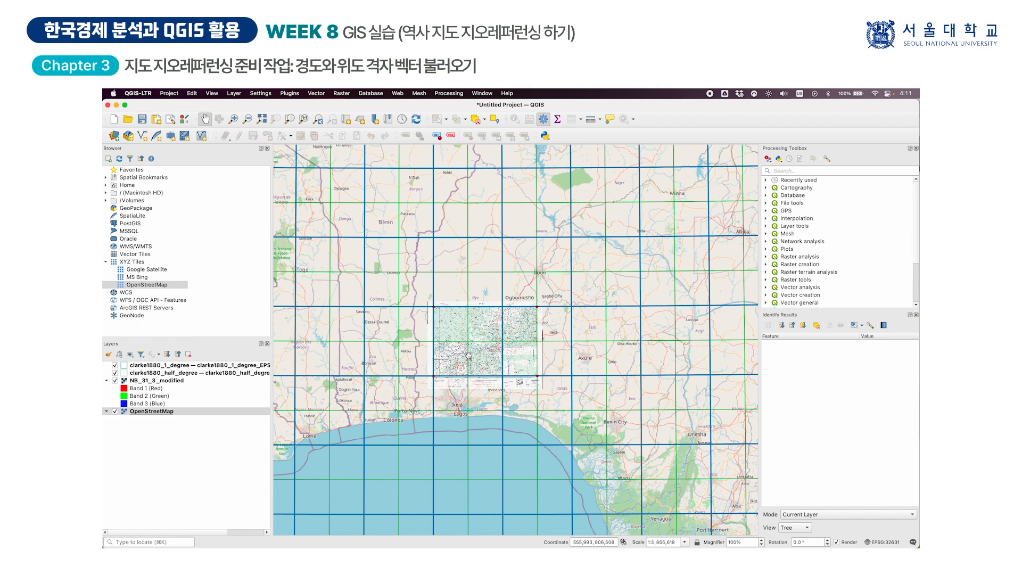
pyautogui.click(115, 411)
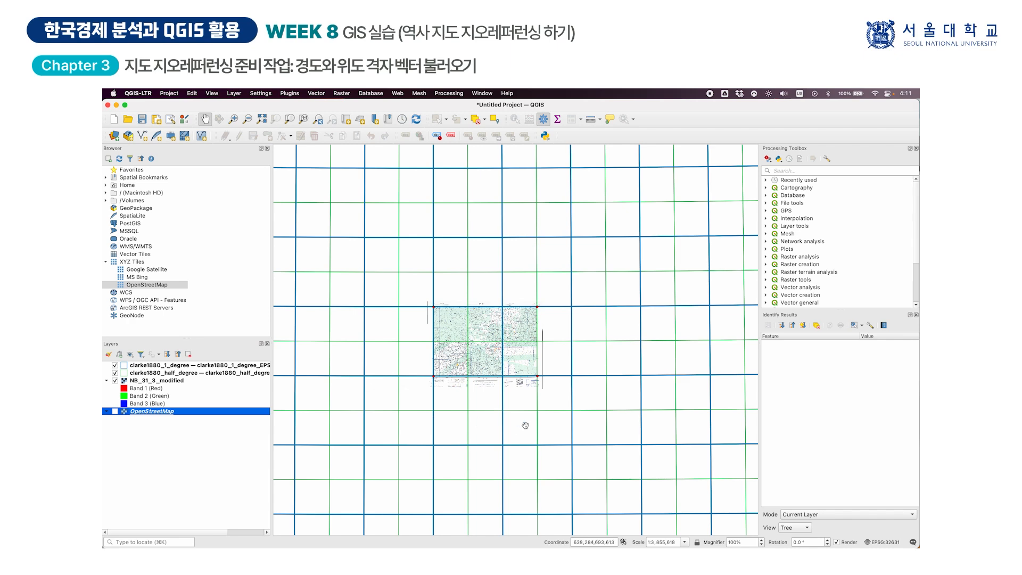
# Step: Switch to NB_31_3.jpg in Preview and examine the longitude and latitude labels at the map sheet's corners
pyautogui.click(617, 523)
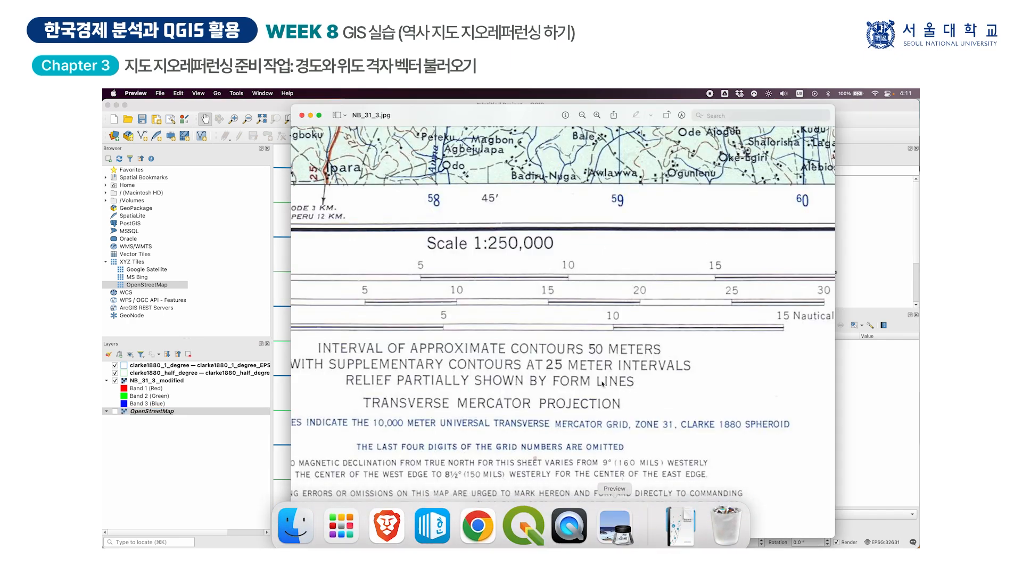
pyautogui.scroll(3, 601, 322)
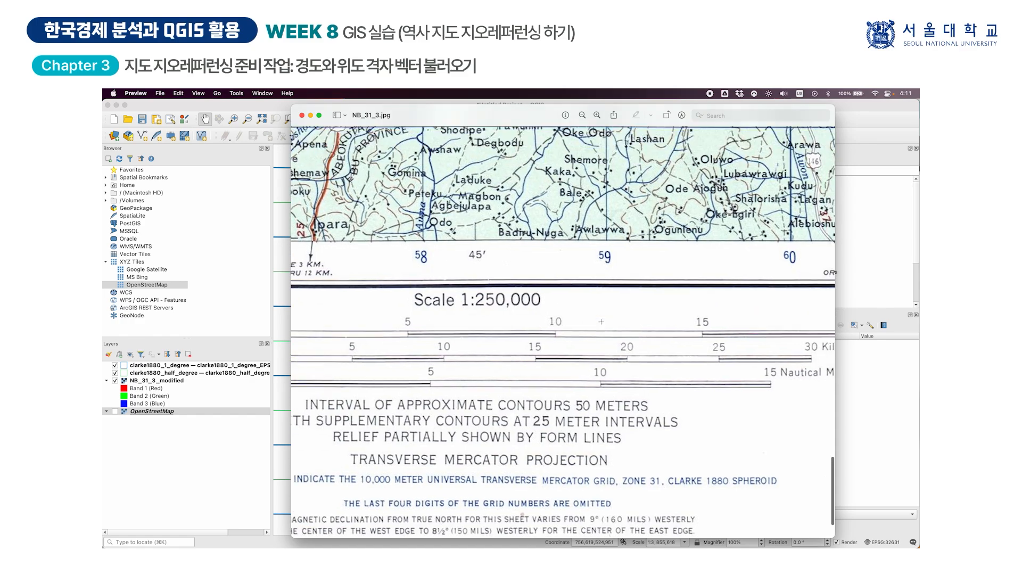
pyautogui.hscroll(-20, 601, 322)
pyautogui.scroll(9, 601, 322)
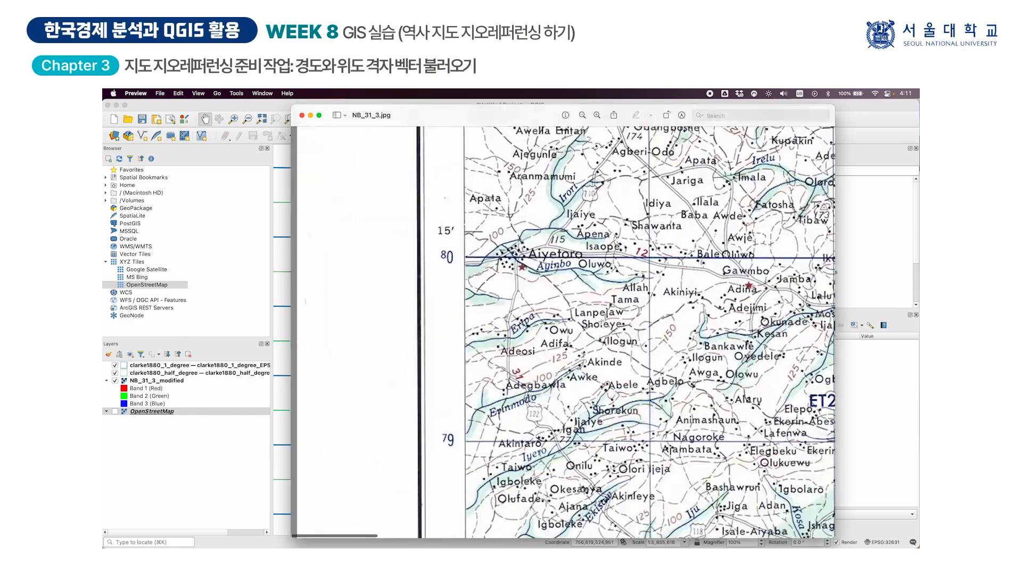
pyautogui.scroll(20, 601, 321)
pyautogui.scroll(-5, 601, 322)
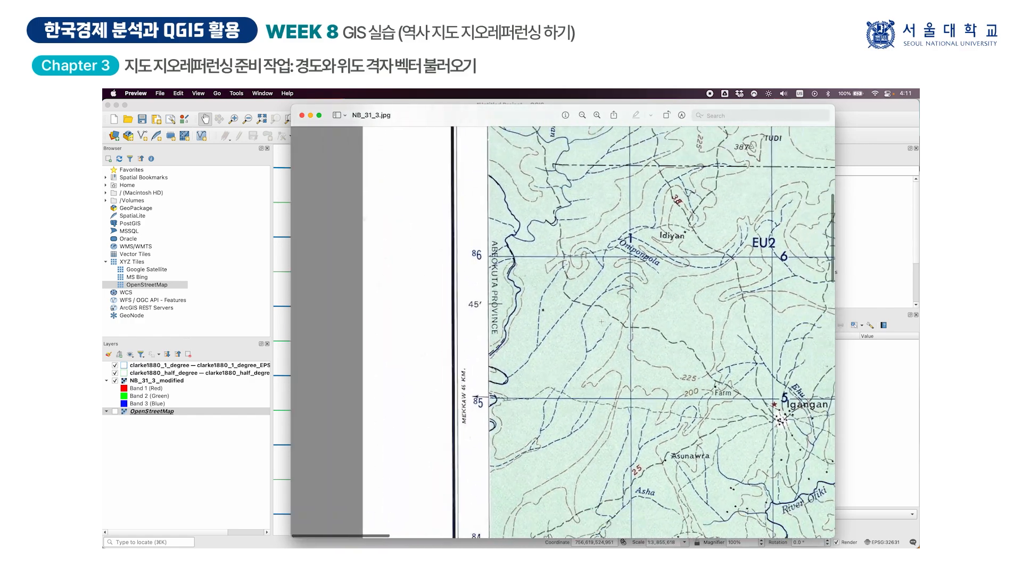
pyautogui.scroll(10, 601, 321)
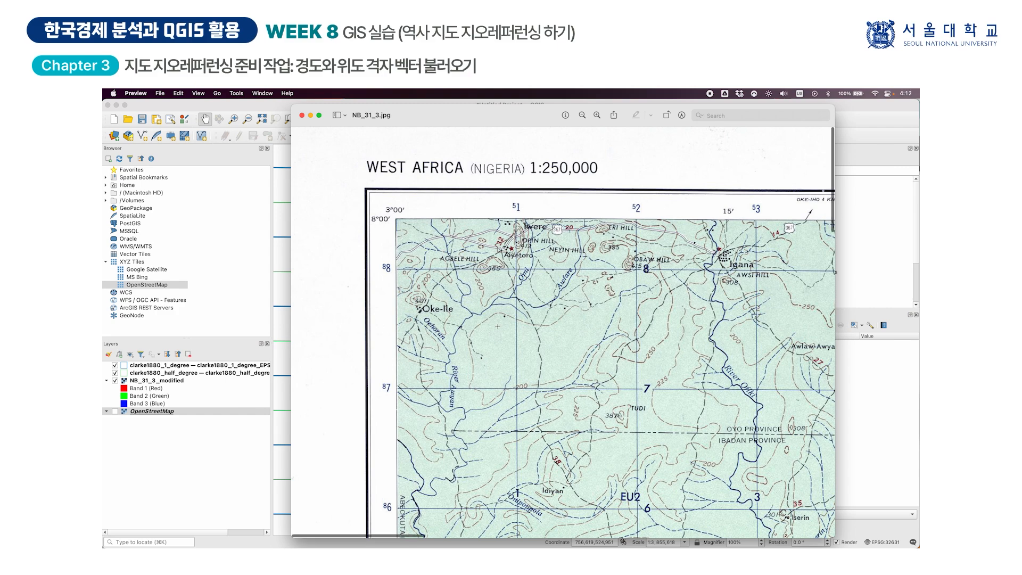
pyautogui.hscroll(15, 563, 330)
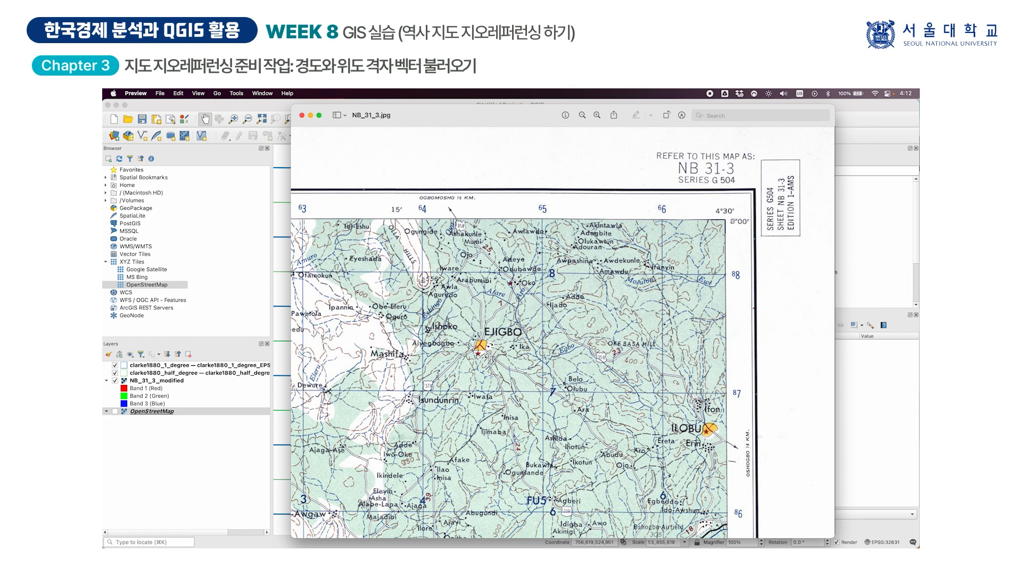
pyautogui.scroll(-15, 563, 331)
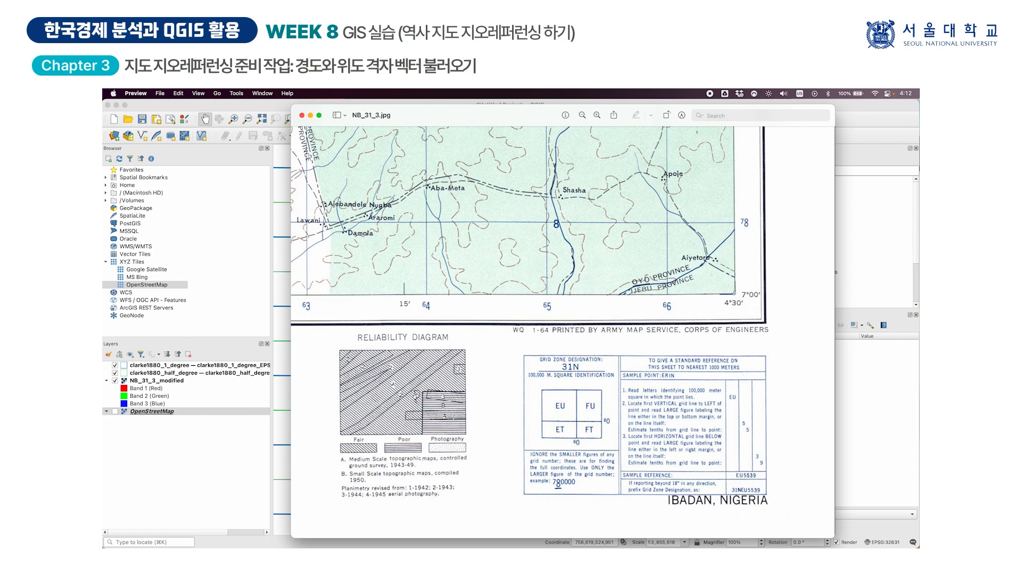
pyautogui.scroll(-5, 664, 311)
pyautogui.scroll(-5, 669, 312)
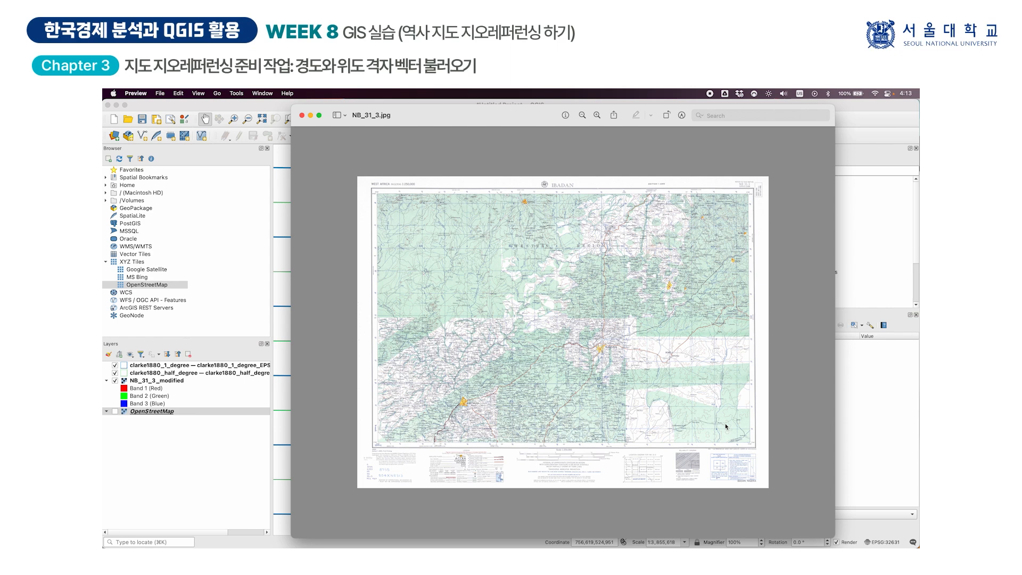
# Step: Return to QGIS and compare the corners of the NB_31_3_modified map with the one-degree and half-degree grid lines
pyautogui.click(168, 368)
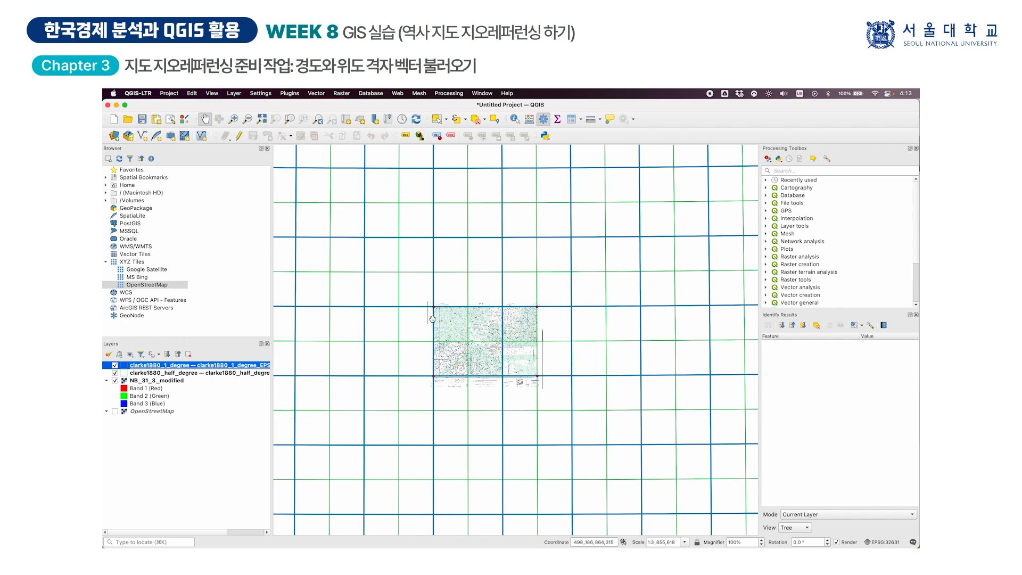
pyautogui.scroll(1, 449, 320)
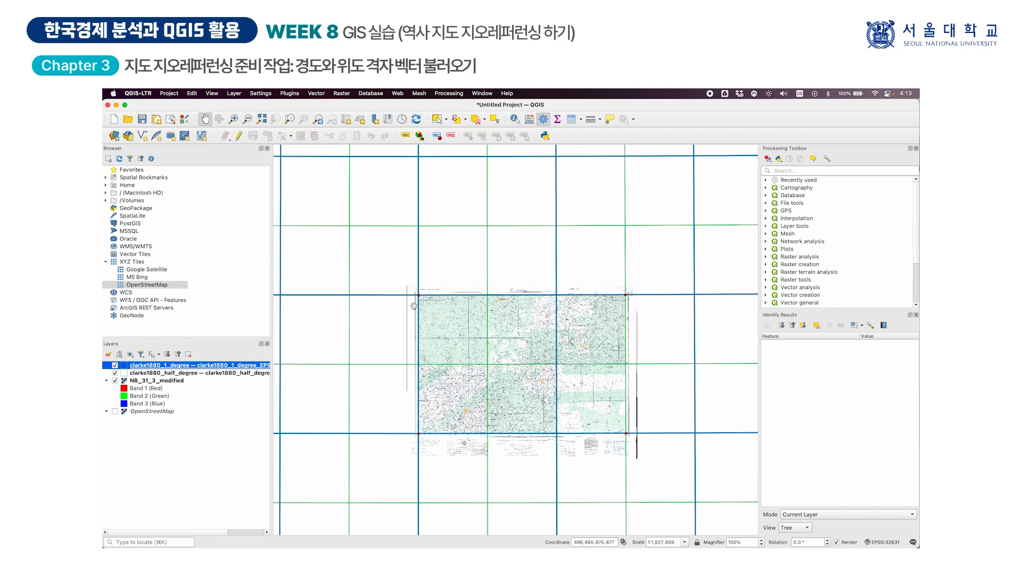
pyautogui.click(187, 473)
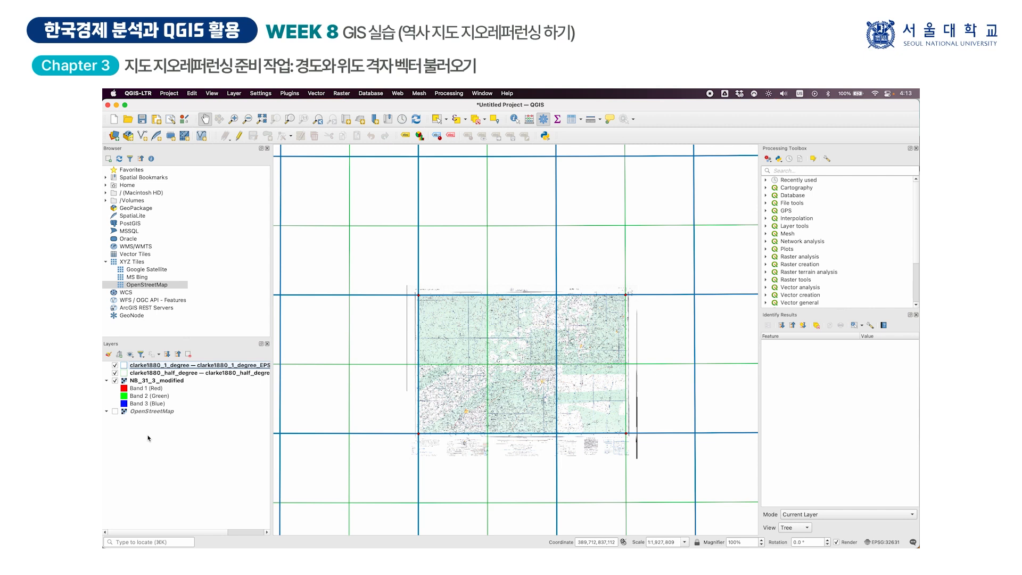
# Step: Turn on single labels for the clarke1880_1_degree layer
pyautogui.click(202, 367)
pyautogui.rightClick(214, 367)
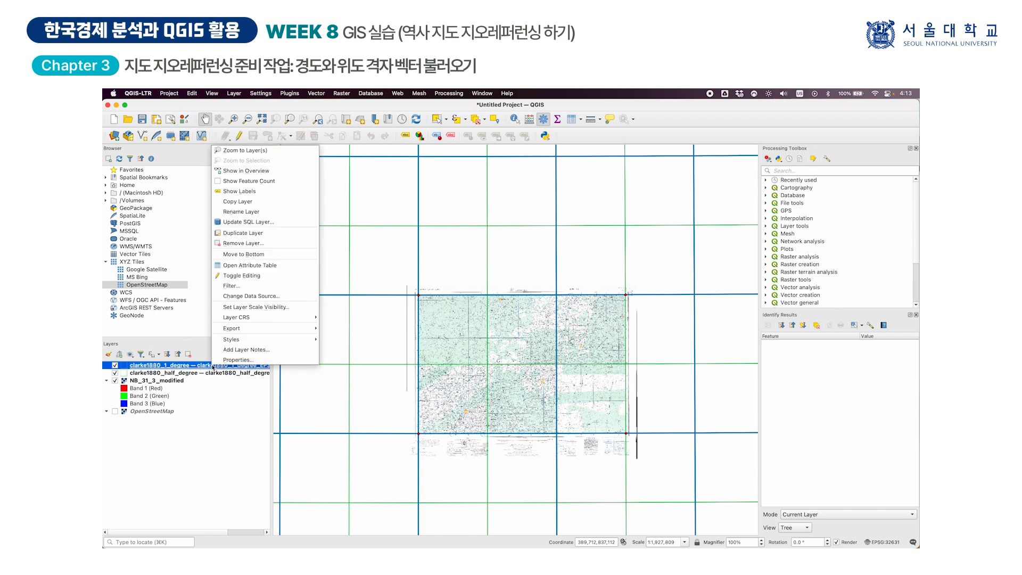
pyautogui.click(237, 361)
pyautogui.click(353, 239)
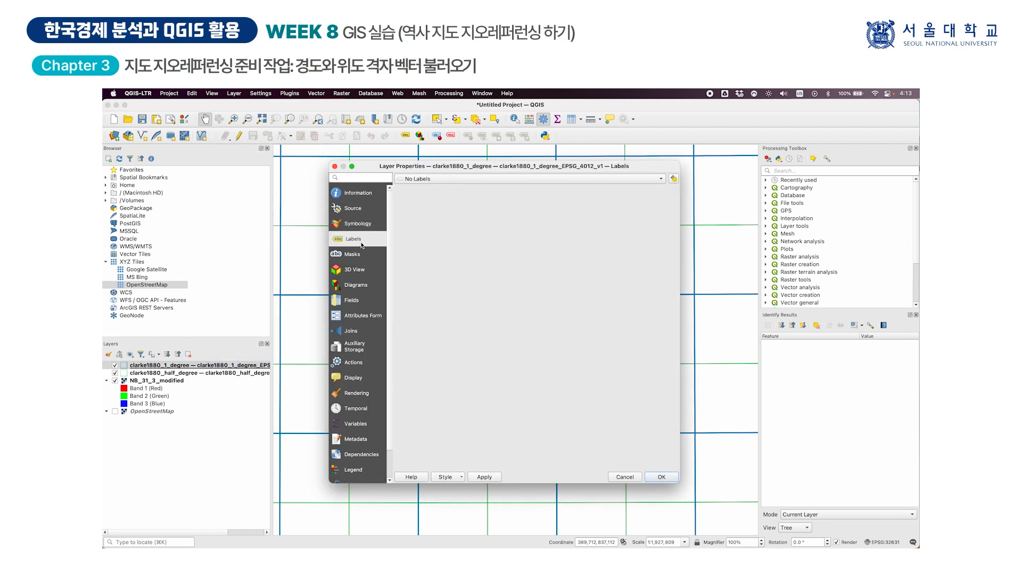
pyautogui.click(439, 180)
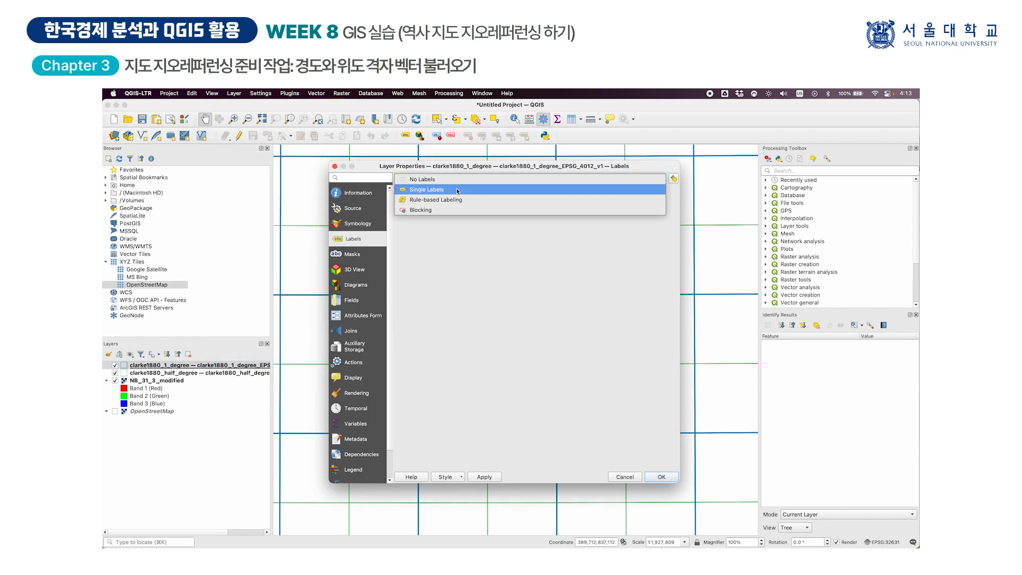
pyautogui.click(457, 191)
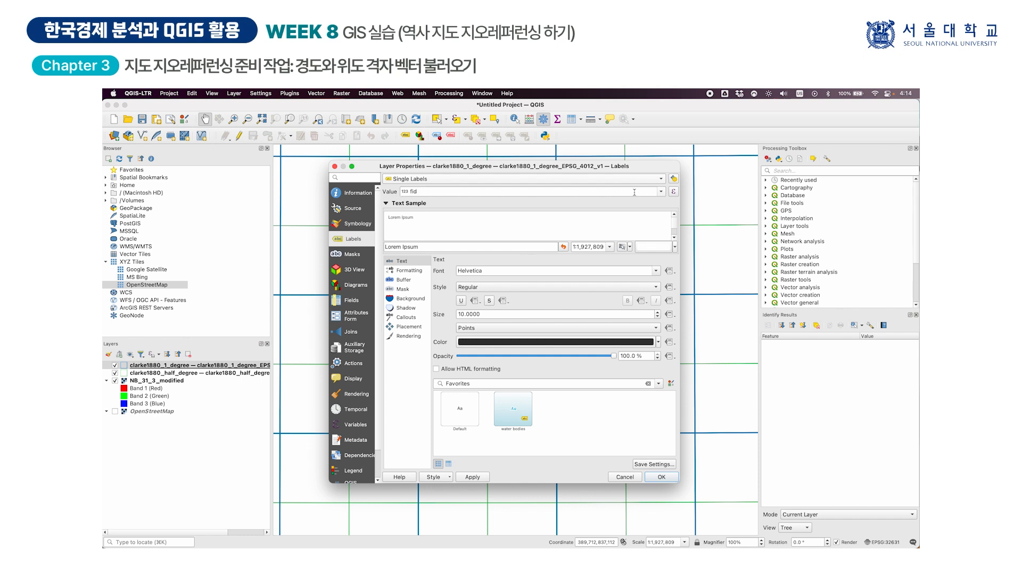
# Step: Open the expression editor for the label value, look up the concat string function and clear the default fid expression
pyautogui.click(673, 192)
pyautogui.moveTo(520, 275); pyautogui.dragTo(520, 211)
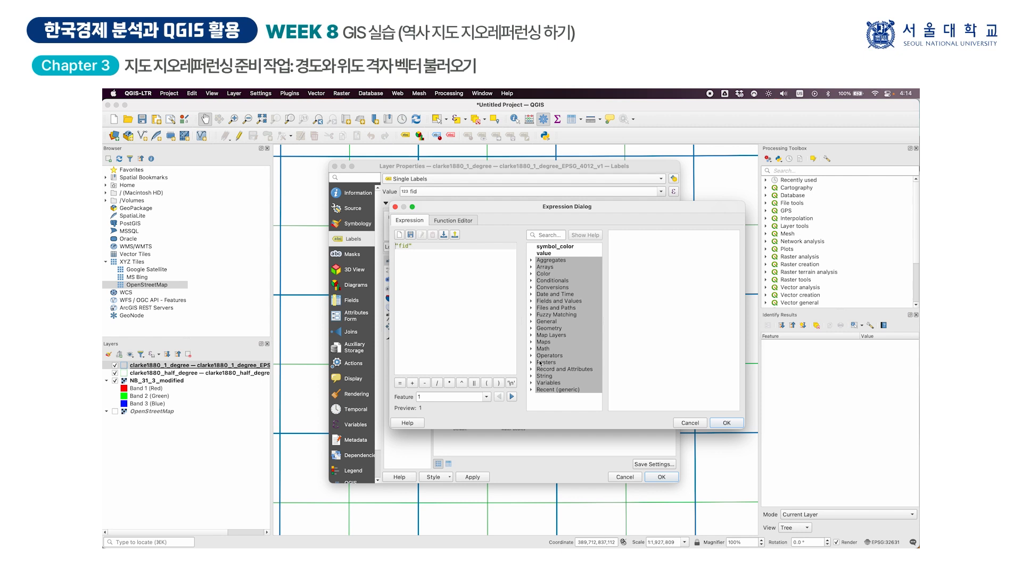
pyautogui.click(538, 376)
pyautogui.click(531, 376)
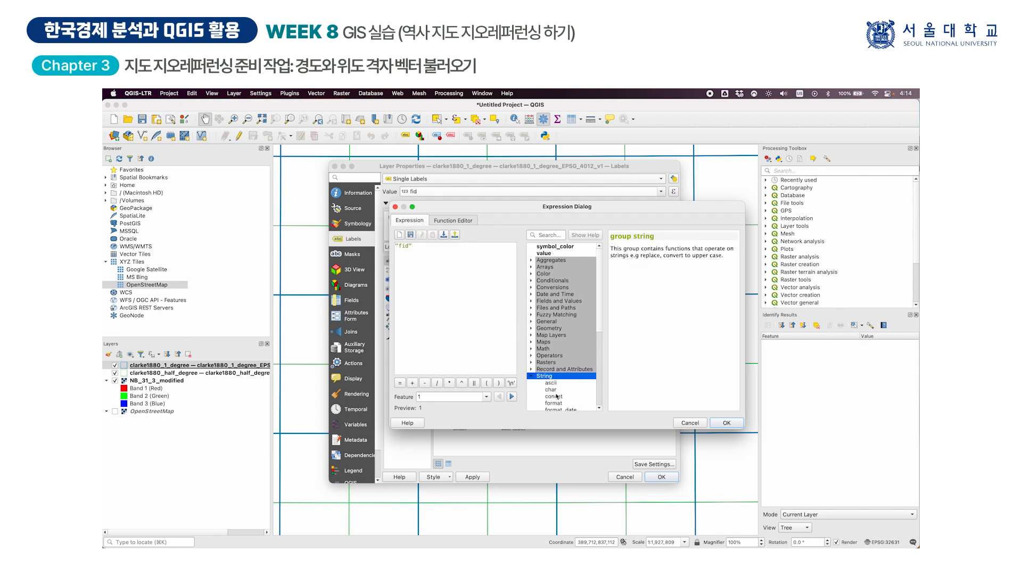
pyautogui.click(554, 390)
pyautogui.scroll(-3, 557, 399)
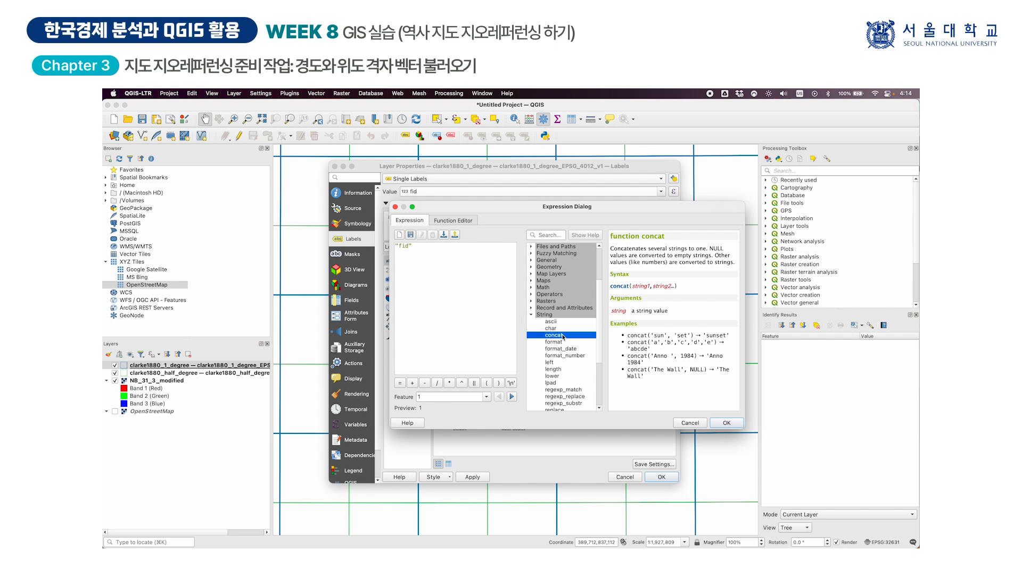
pyautogui.moveTo(420, 247); pyautogui.dragTo(388, 247)
pyautogui.press('BackSpace')
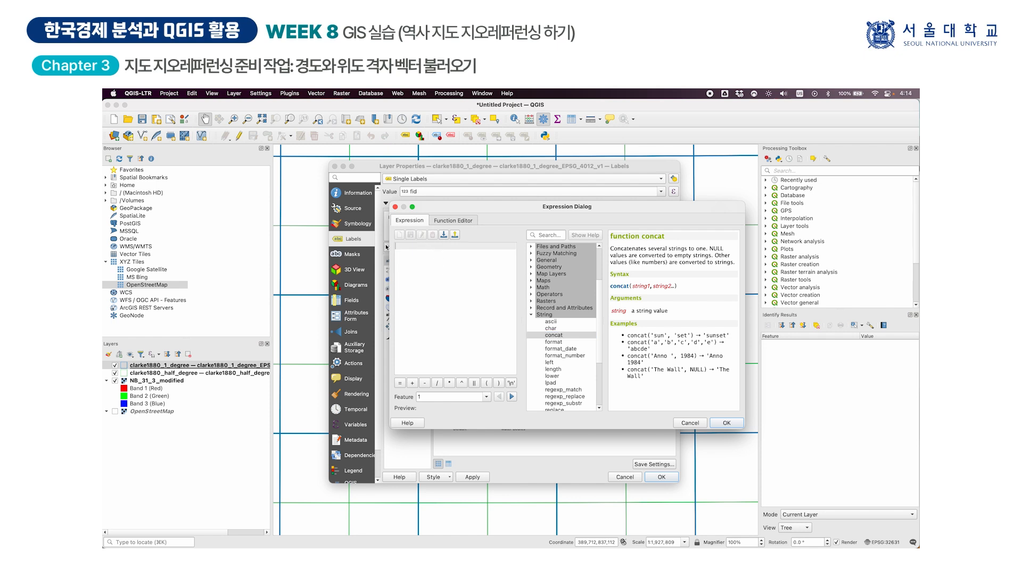
# Step: Set the label expression to concat('경도', "left", ', ', '위도', "top"), and apply a label text size of 20 points
pyautogui.doubleClick(557, 335)
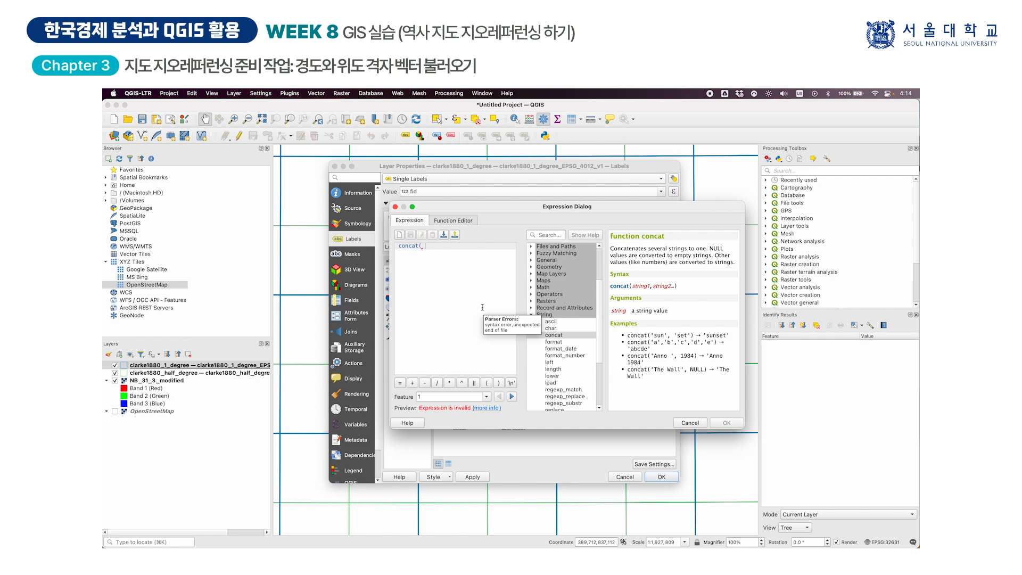
pyautogui.write("'")
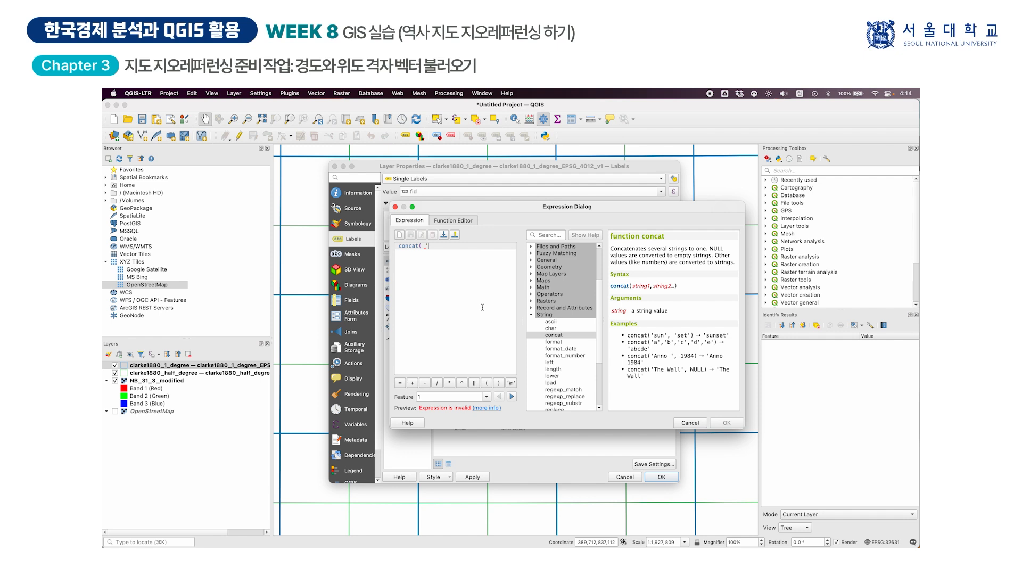
pyautogui.write('경도\', "left')
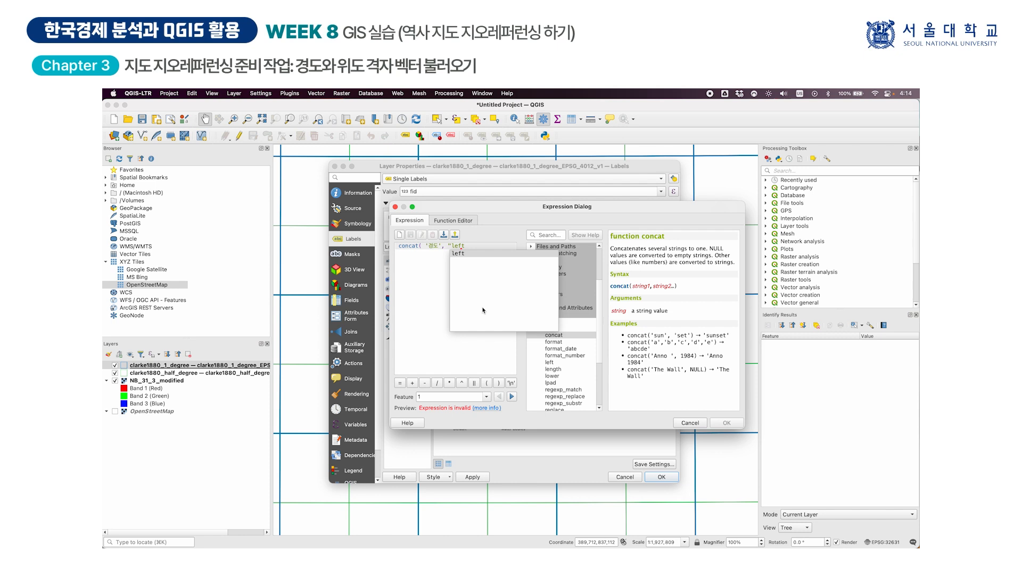
pyautogui.write('", \', \', 위')
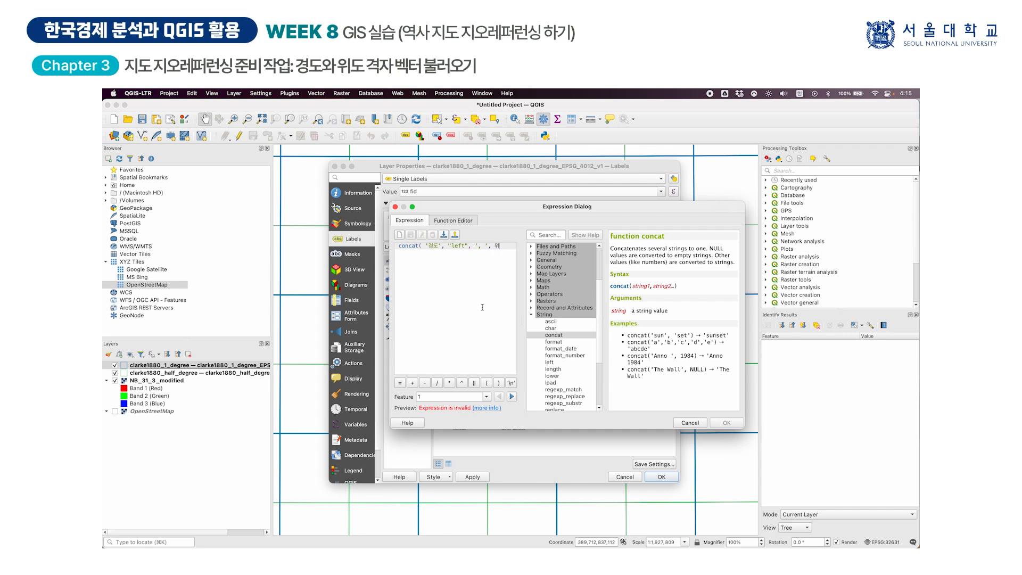
pyautogui.write('ㄷ')
pyautogui.write('ㅇ')
pyautogui.write("위도', ")
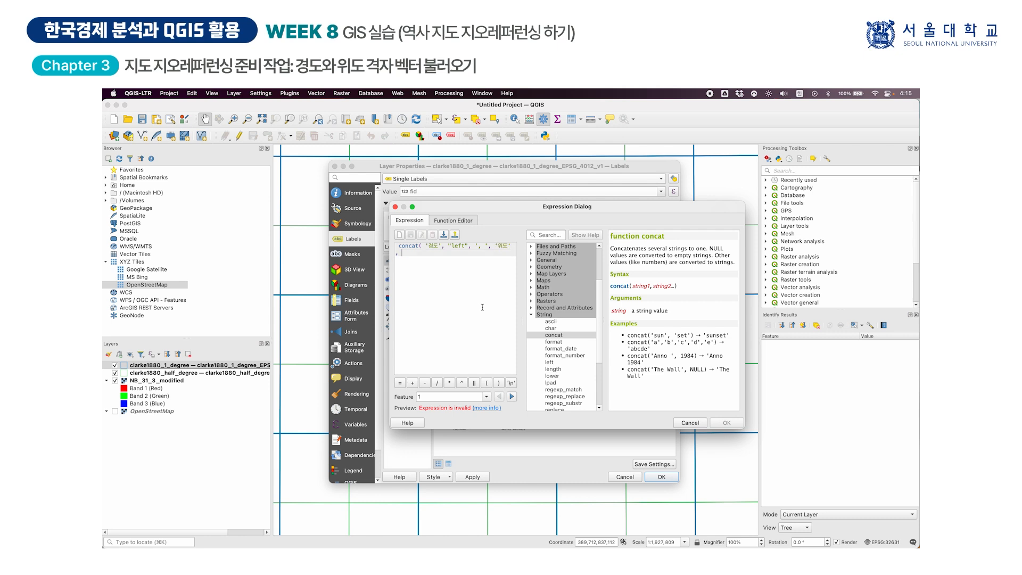
pyautogui.write('"top")')
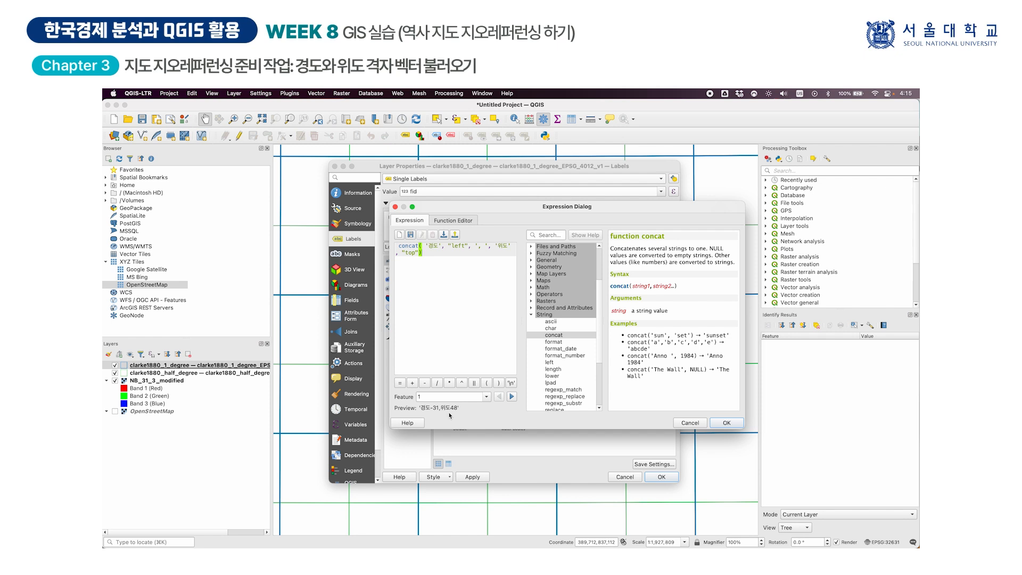
pyautogui.click(726, 422)
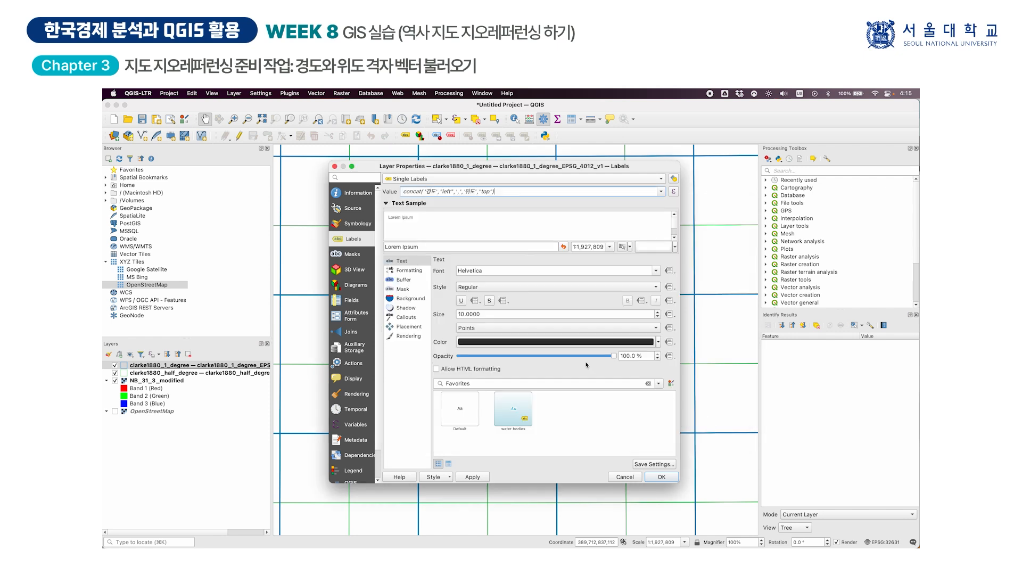
pyautogui.write('2')
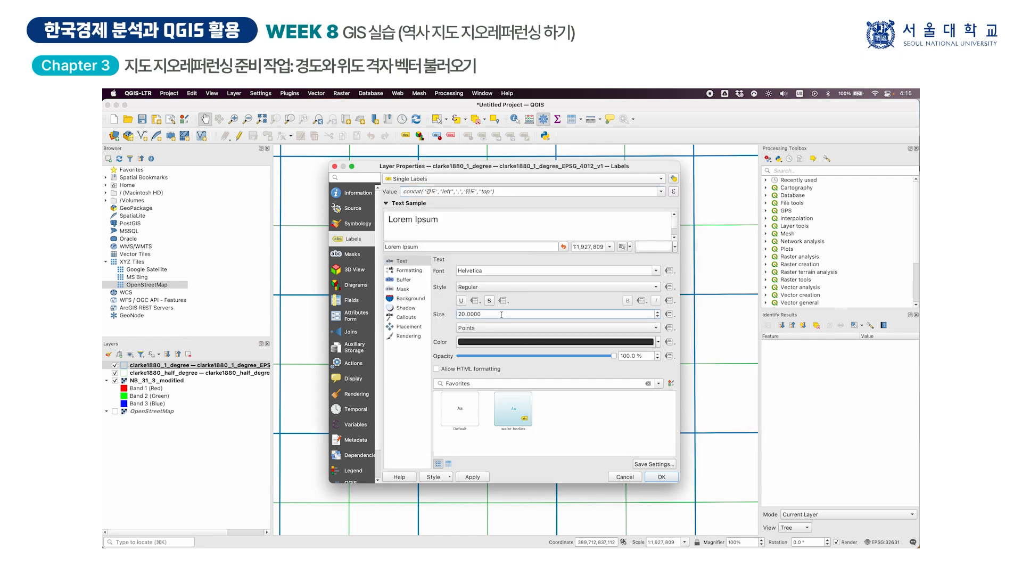
pyautogui.click(662, 477)
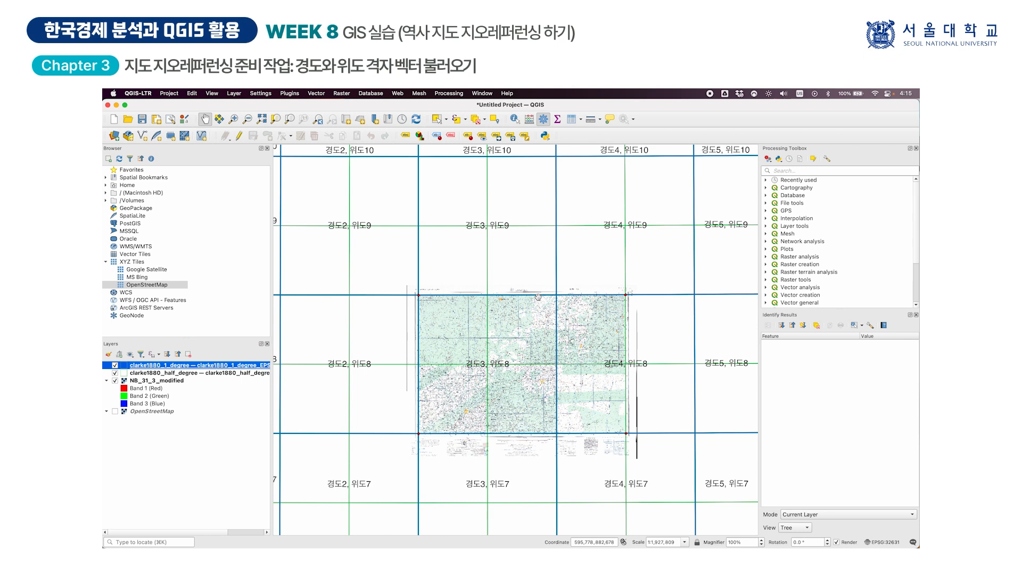
# Step: Examine the one-degree cell labels around the scanned map and the grid intersection at its northwest corner
pyautogui.moveTo(494, 356); pyautogui.dragTo(529, 325)
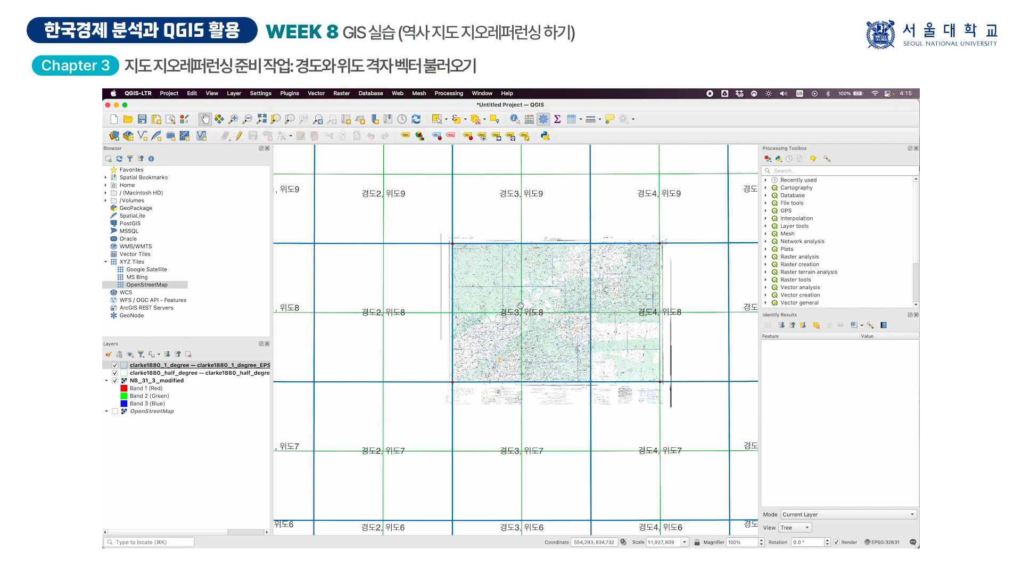
pyautogui.moveTo(475, 264); pyautogui.dragTo(485, 275)
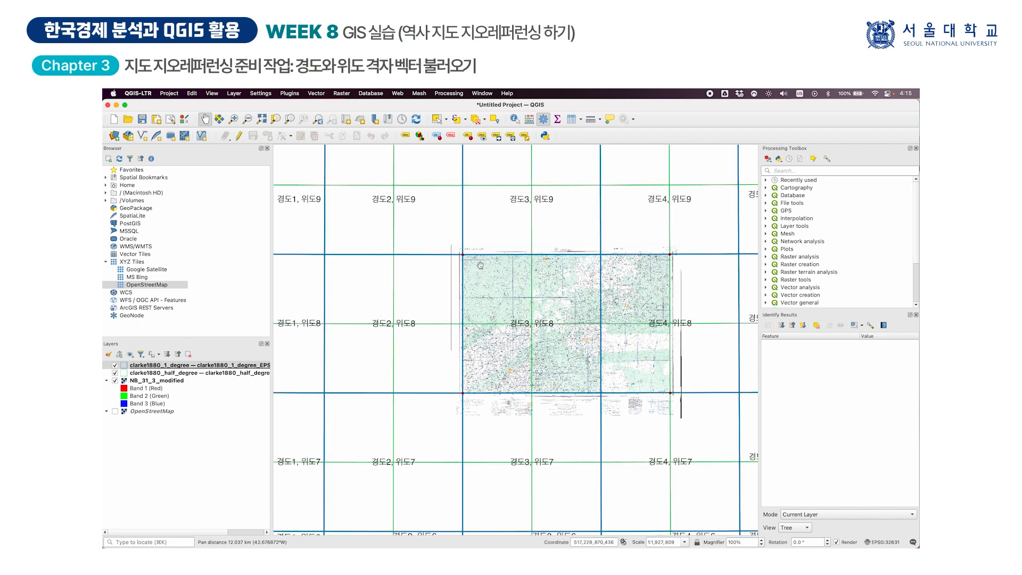
pyautogui.scroll(5, 465, 257)
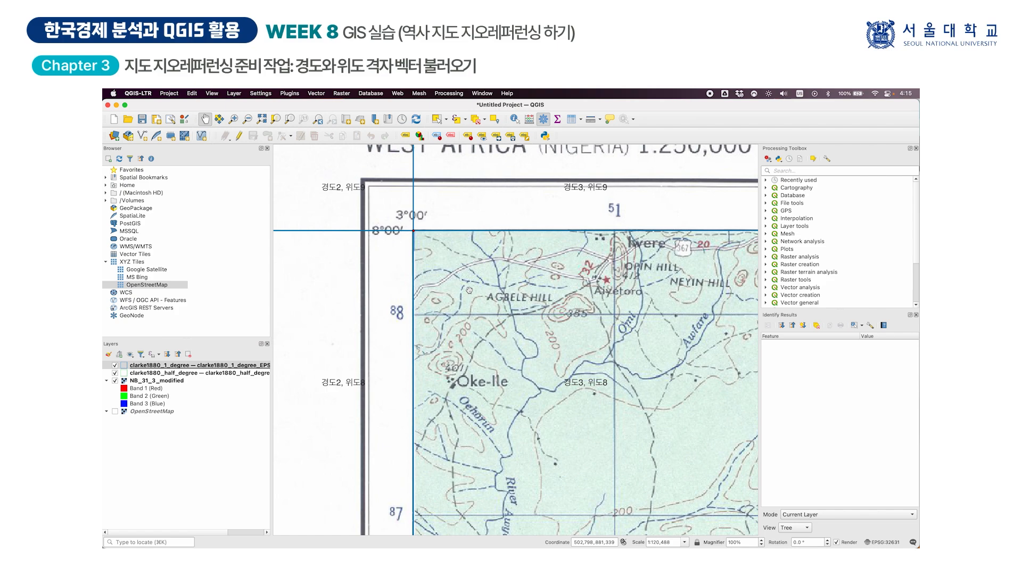
pyautogui.scroll(-3, 469, 290)
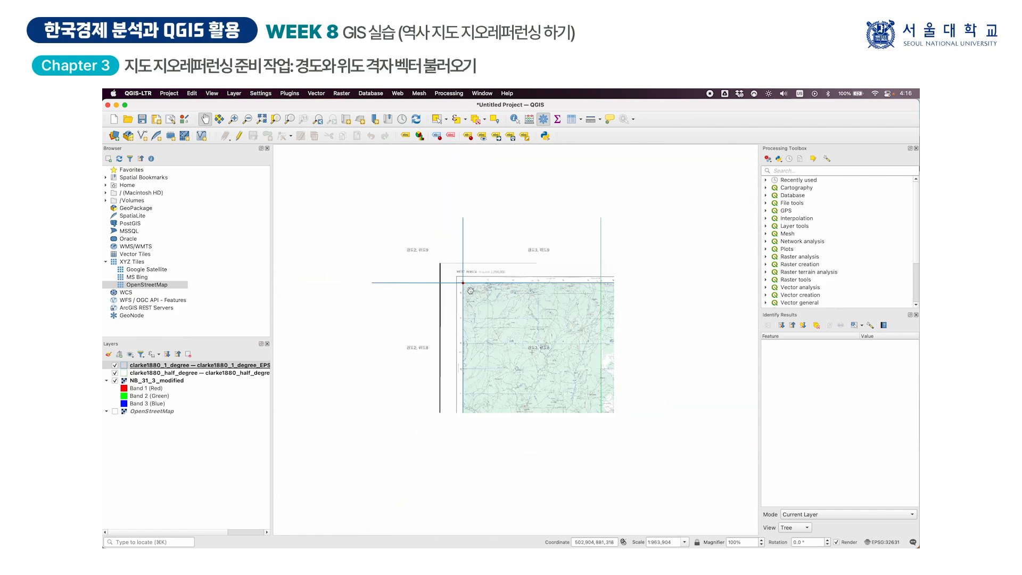
pyautogui.moveTo(591, 407); pyautogui.dragTo(487, 284)
# Step: Switch to NB_31_3.jpg in Preview and examine the printed coordinates at the sheet's northwest and southeast corners
pyautogui.click(615, 520)
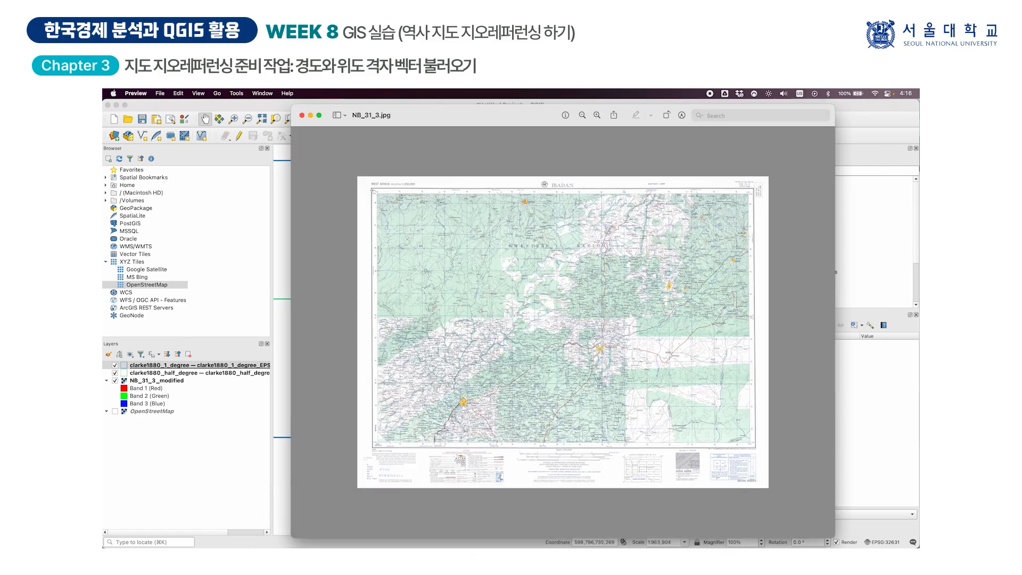
pyautogui.scroll(5, 373, 190)
pyautogui.scroll(5, 319, 155)
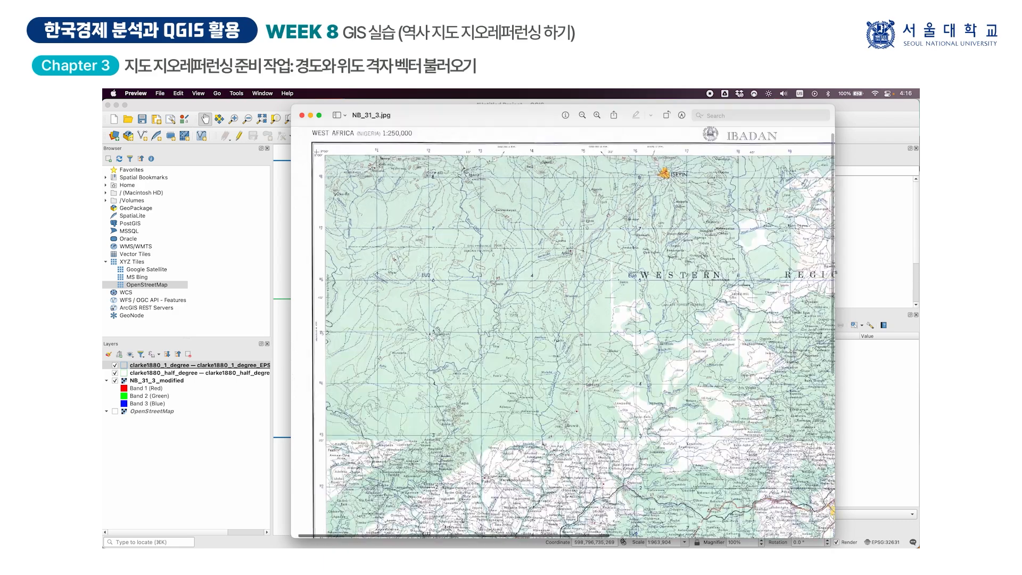
pyautogui.hscroll(-1, 319, 154)
pyautogui.scroll(1, 320, 155)
pyautogui.scroll(4, 350, 178)
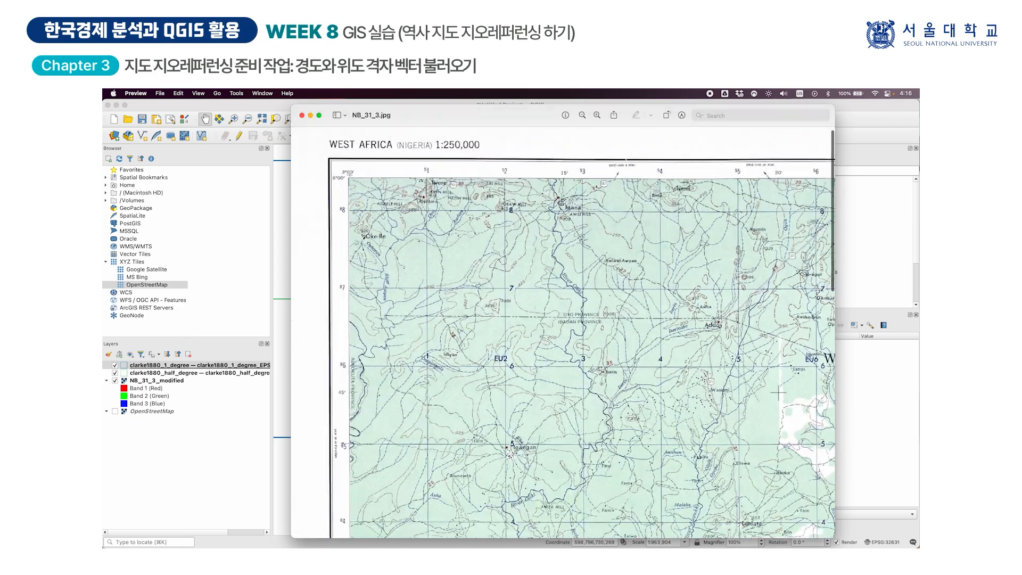
pyautogui.hscroll(7, 351, 178)
pyautogui.scroll(-3, 350, 178)
pyautogui.hscroll(5, 563, 330)
pyautogui.scroll(-15, 562, 330)
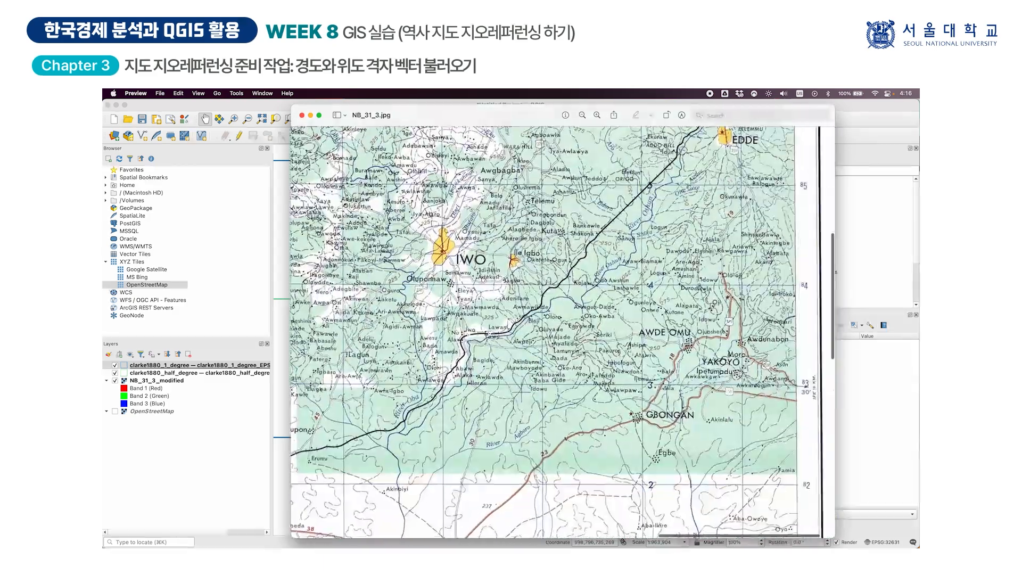
pyautogui.scroll(-10, 562, 332)
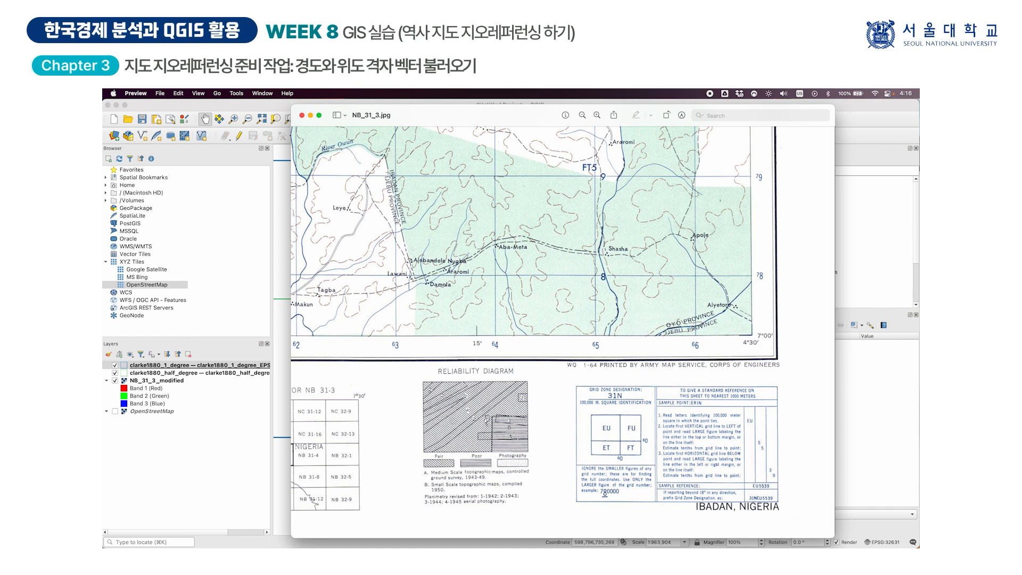
# Step: Return to QGIS and compare the scanned map's southeast corner with the labelled one-degree and half-degree grids
pyautogui.click(249, 110)
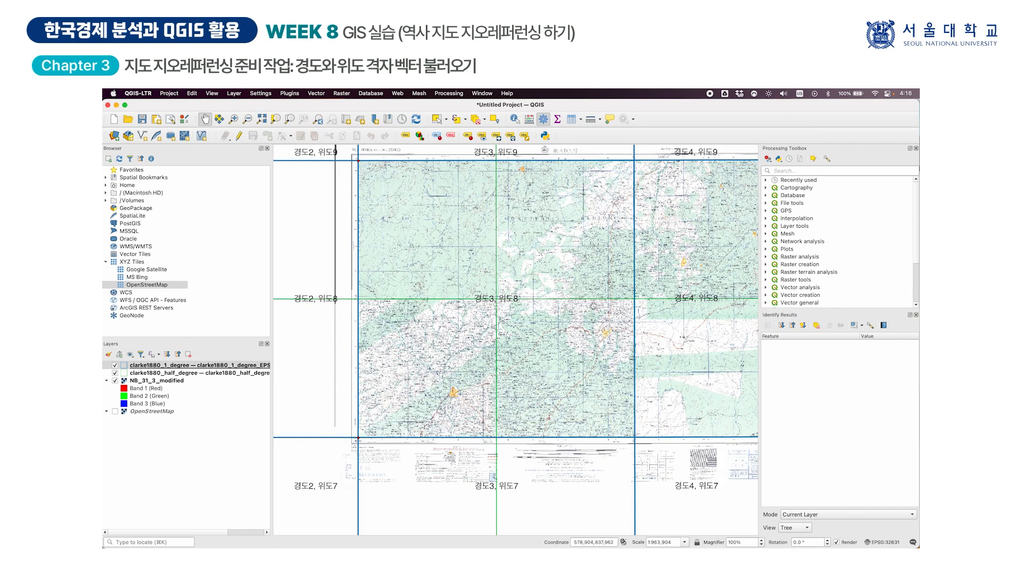
pyautogui.moveTo(613, 374); pyautogui.dragTo(568, 380)
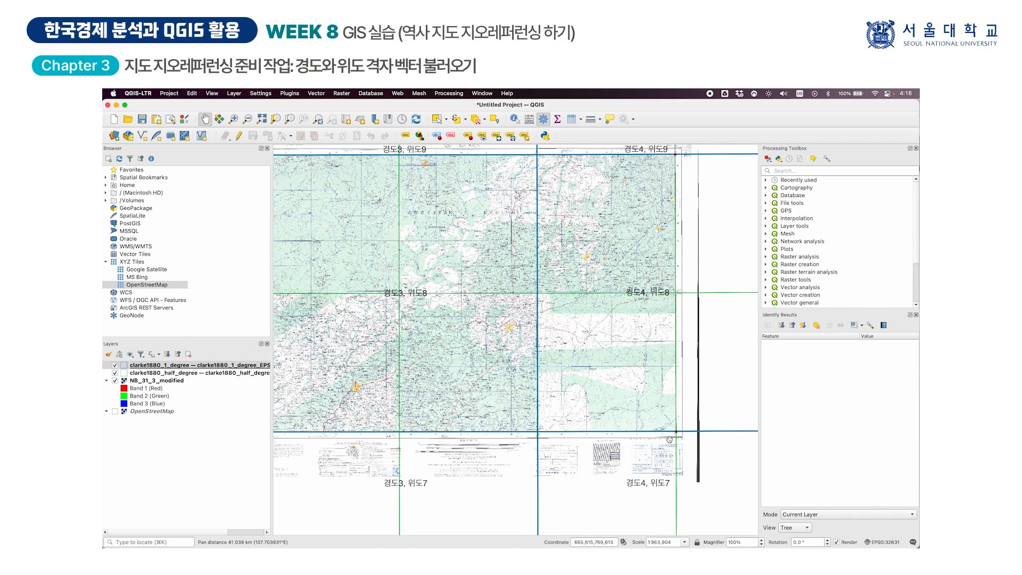
pyautogui.moveTo(685, 443); pyautogui.dragTo(600, 409)
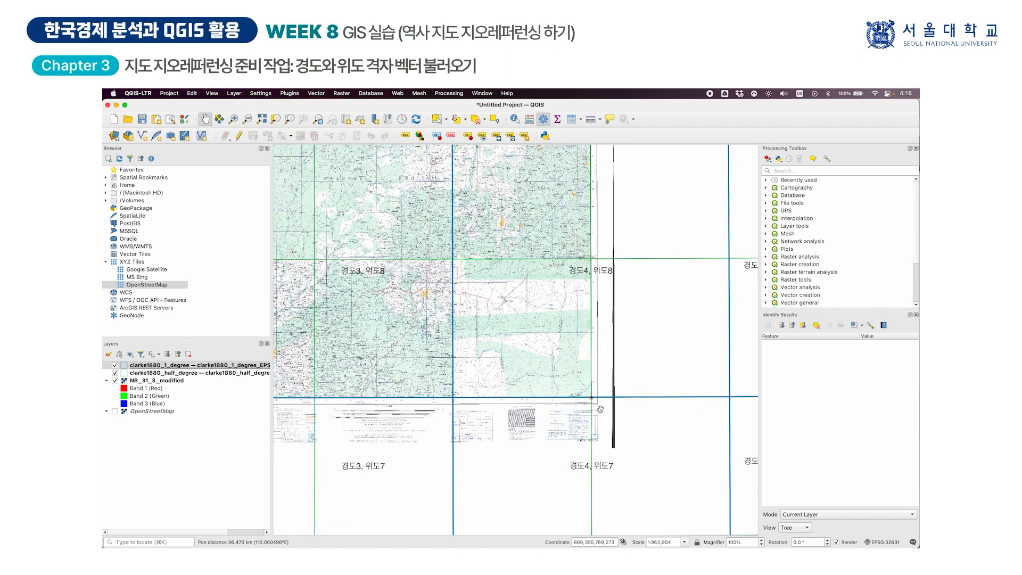
pyautogui.scroll(-1, 600, 409)
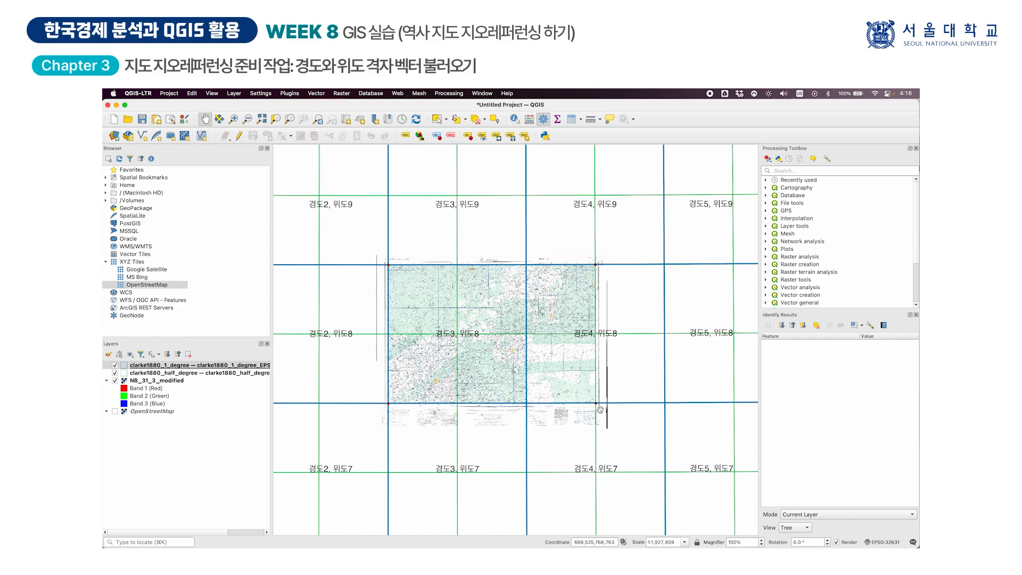
# Step: Examine the projection and spheroid notes below the map in NB_31_3.jpg in Preview, and return to QGIS
pyautogui.moveTo(570, 538)
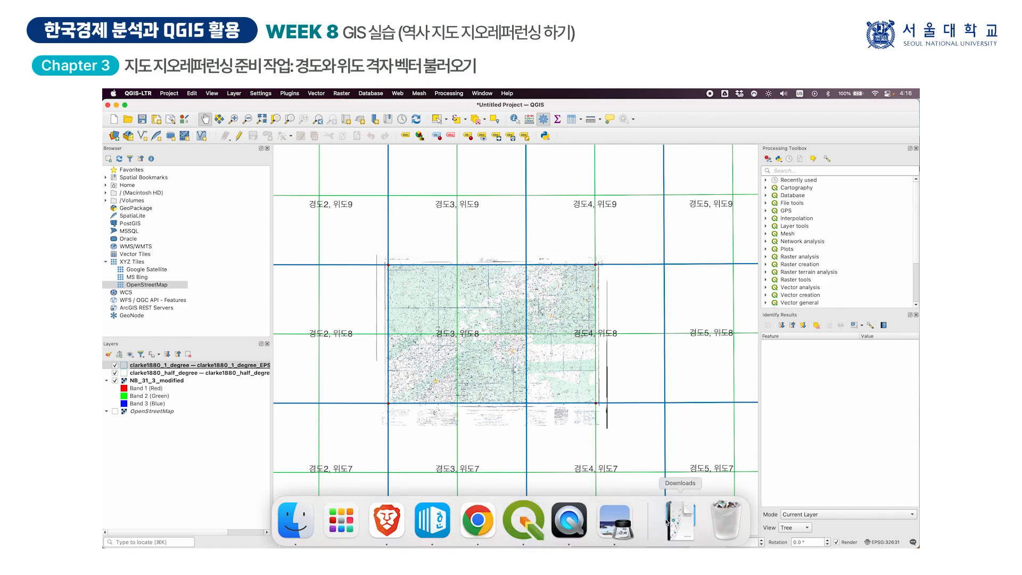
pyautogui.click(617, 521)
pyautogui.hscroll(-20, 562, 331)
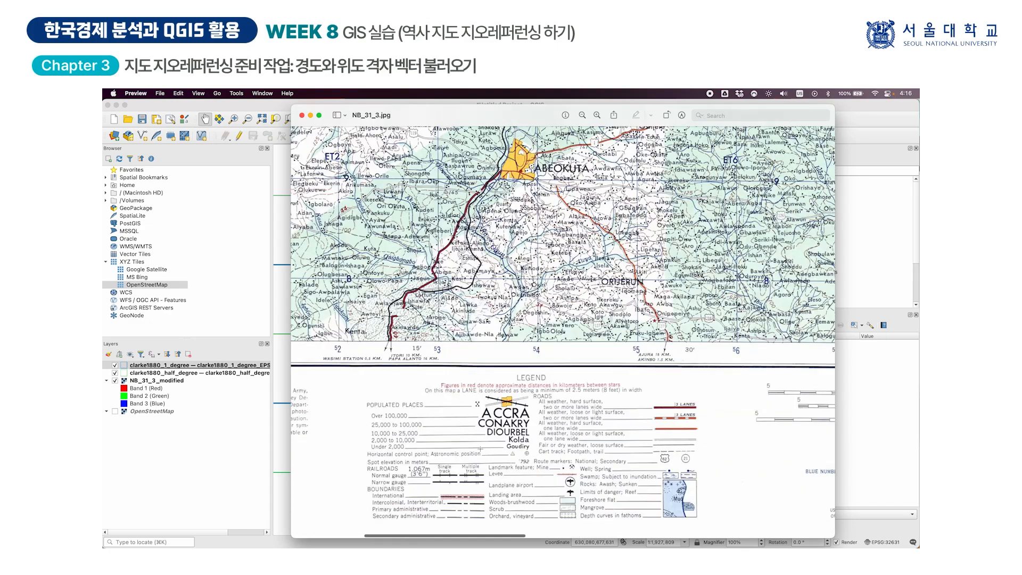
pyautogui.hscroll(8, 480, 449)
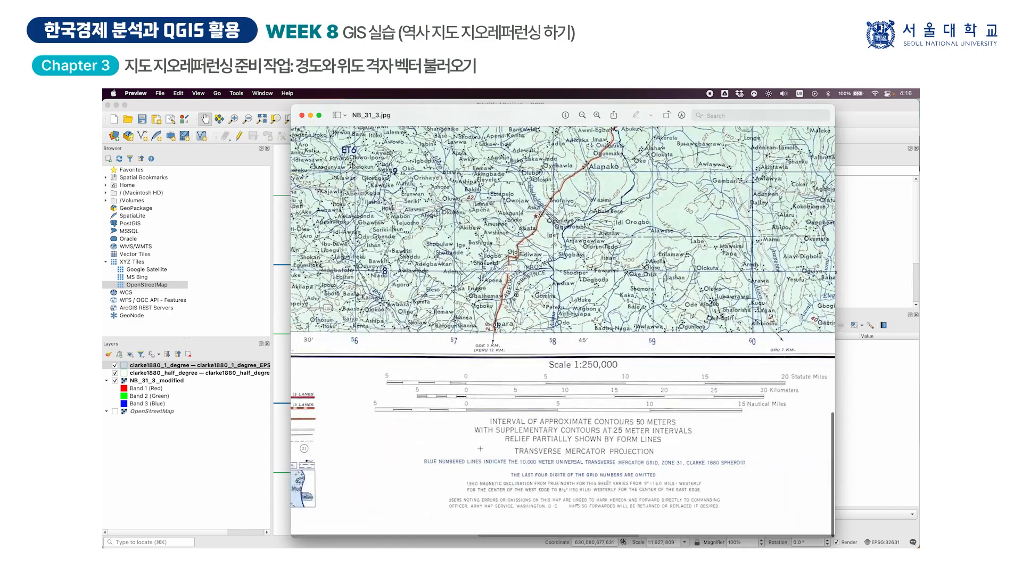
pyautogui.scroll(5, 670, 466)
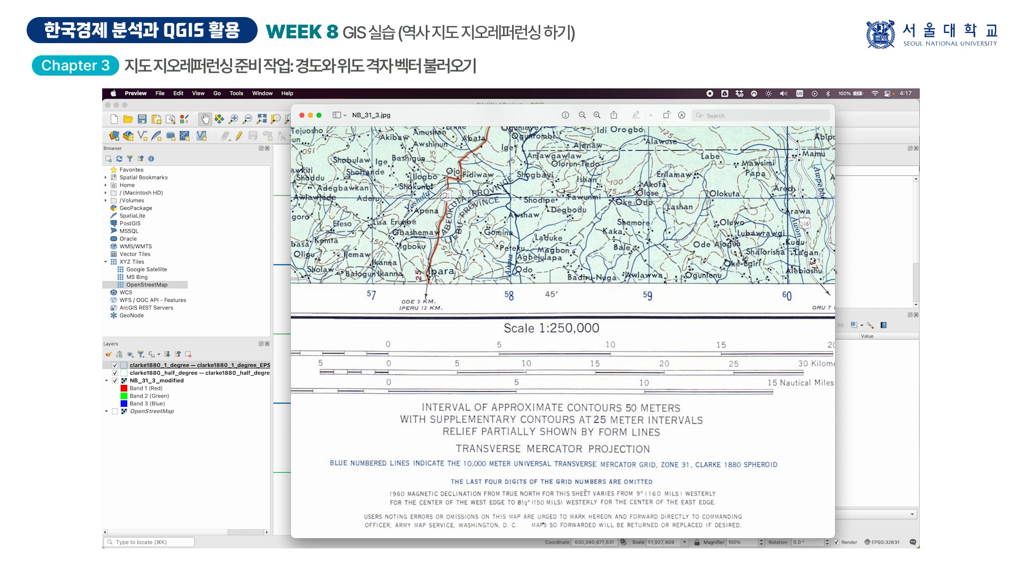
pyautogui.click(286, 110)
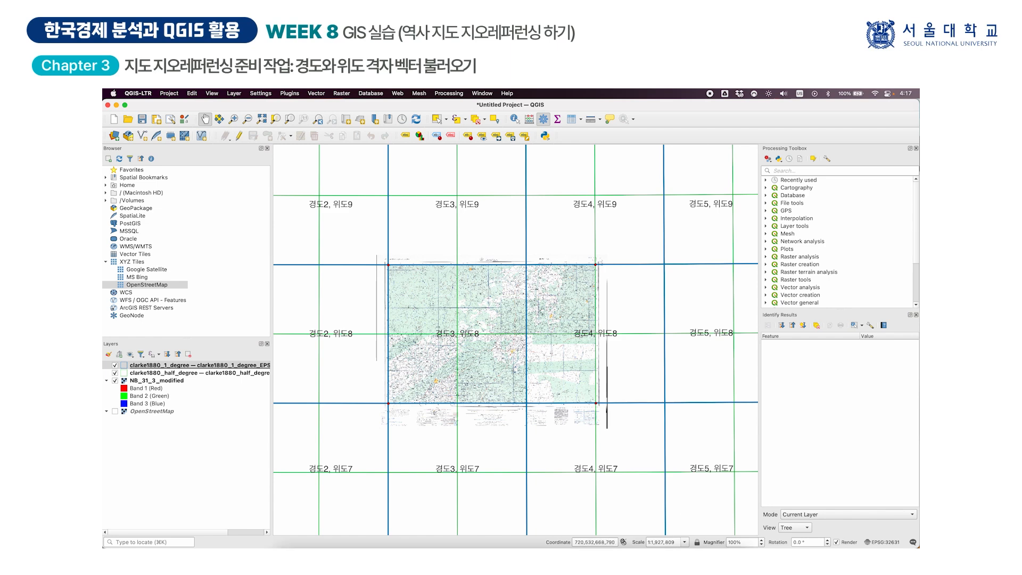
# Step: Check the UTM zone note on NB_31_3.jpg in Preview, and set the QGIS project CRS to WGS 84 / UTM zone 31N (EPSG:32631)
pyautogui.click(615, 530)
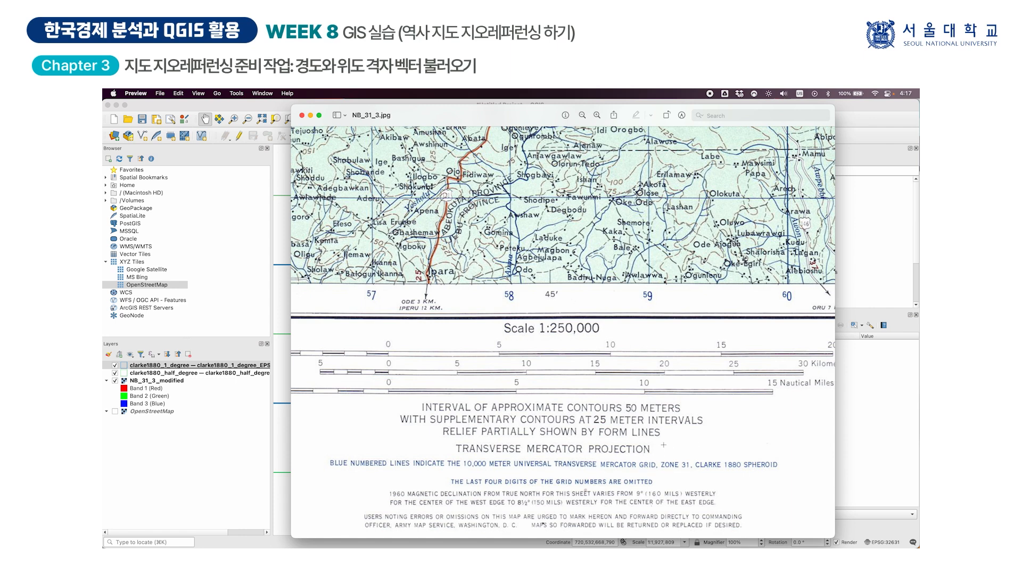
pyautogui.click(274, 103)
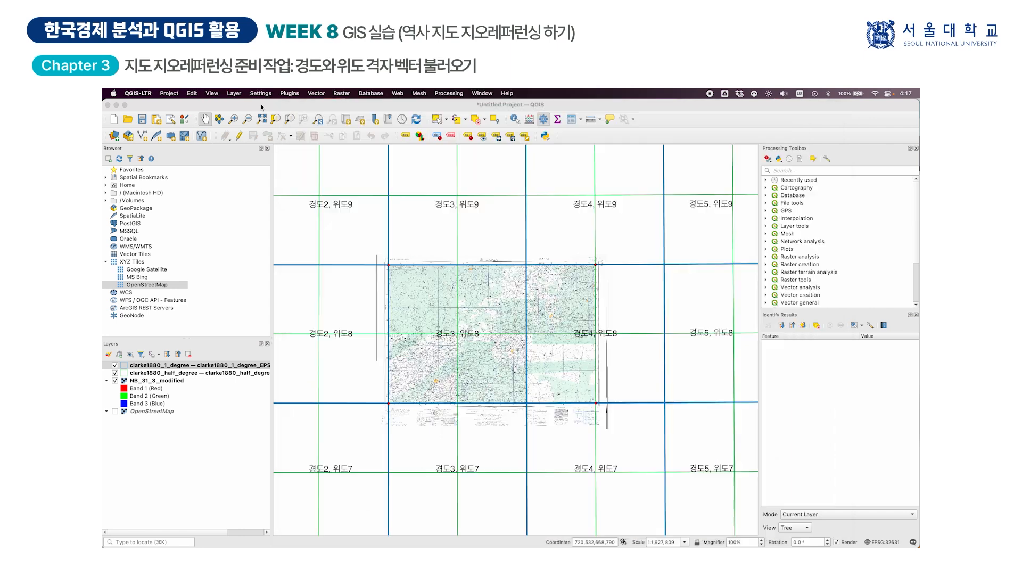
pyautogui.click(884, 542)
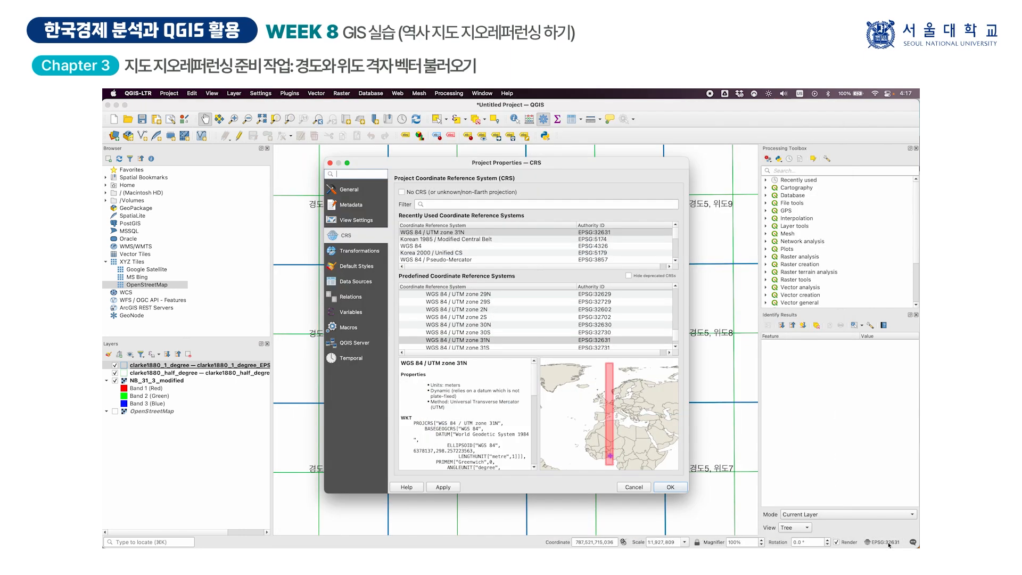
pyautogui.click(473, 204)
pyautogui.write('utm')
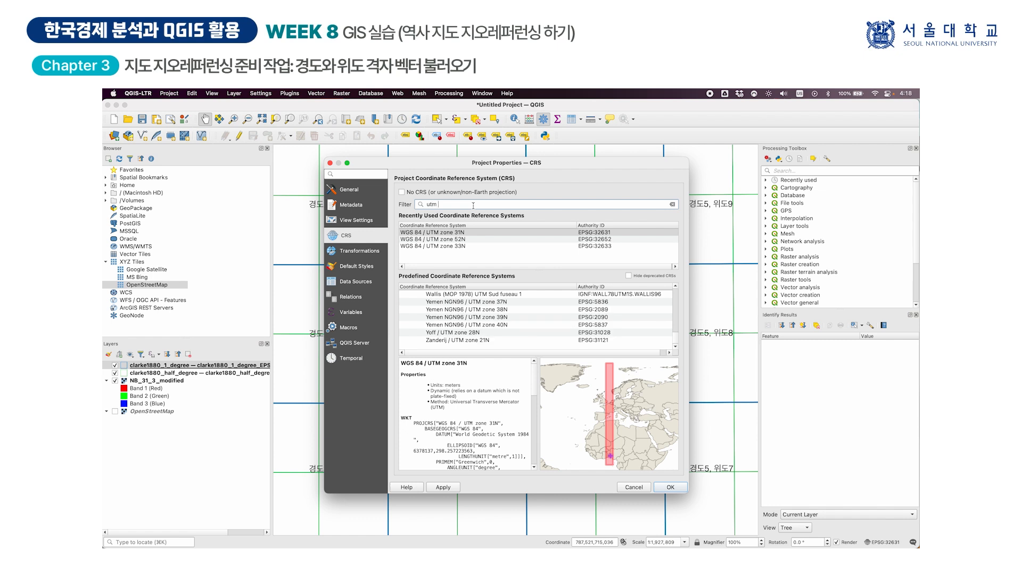
pyautogui.write(' 31n')
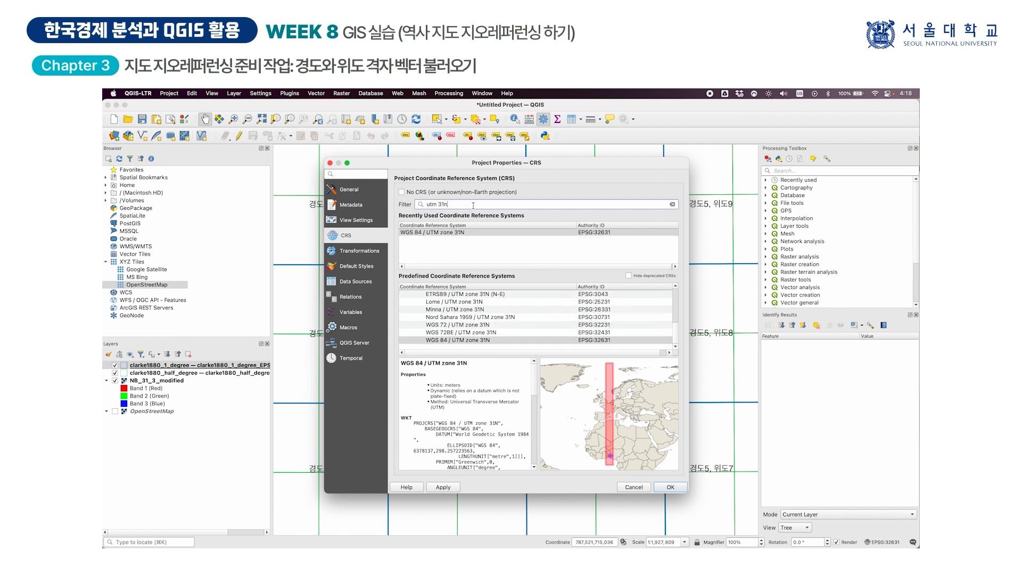
pyautogui.click(470, 340)
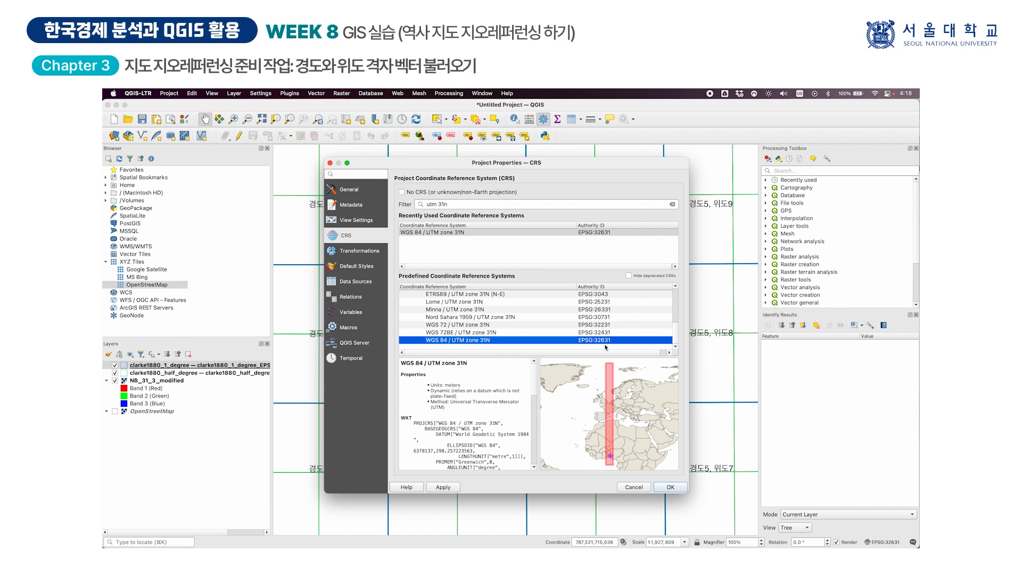
pyautogui.click(668, 487)
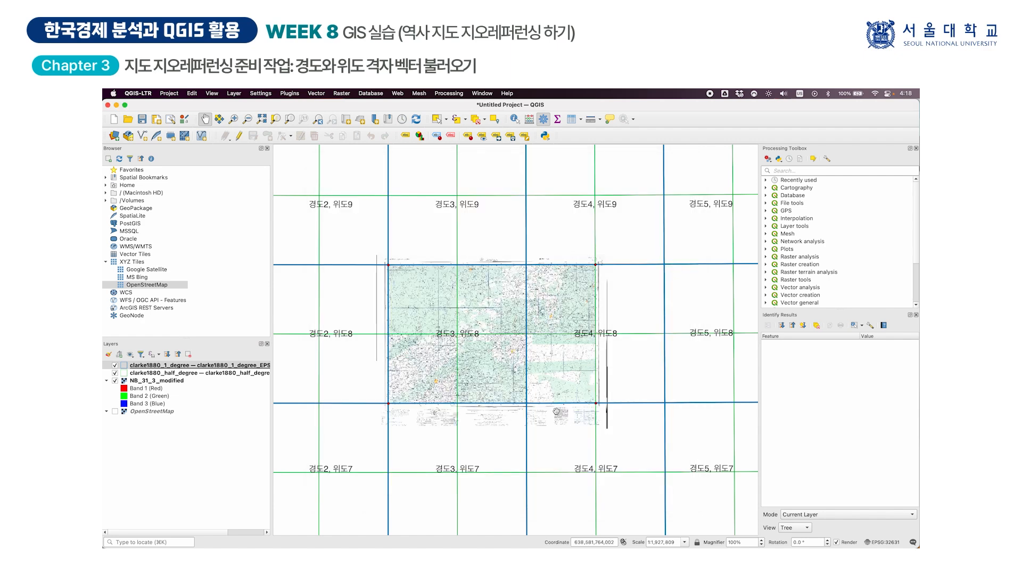